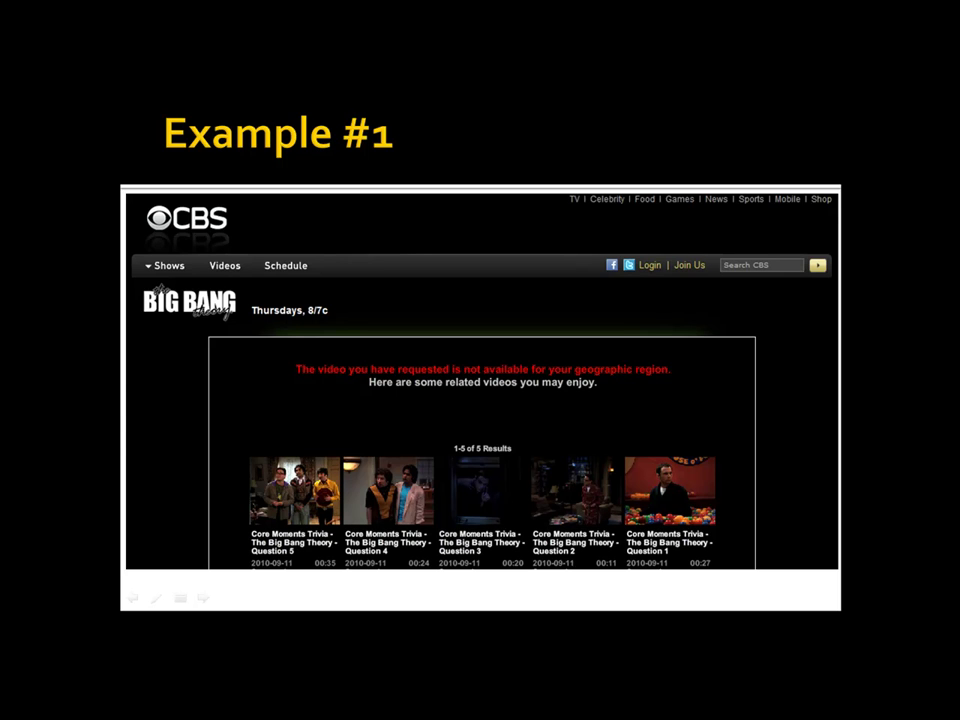
- Advance the presentation to the Example #2 slide, Hulu's US-only streaming notice
key("Right")
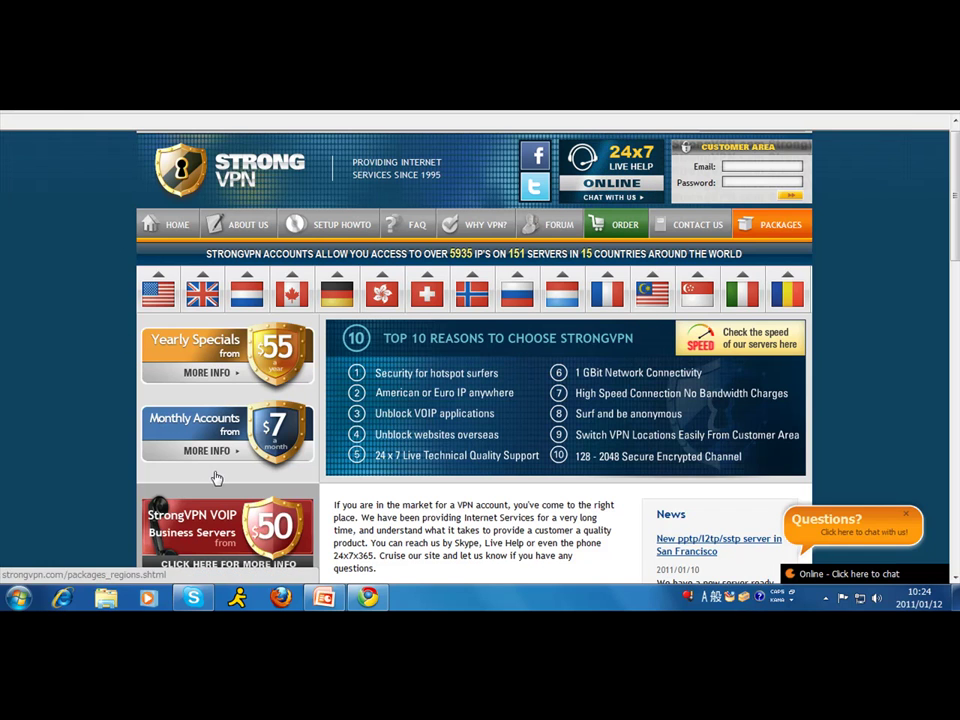
- Set the live-chat form's department to VPN Technical Support, then minimize the chat
left_click(824, 543)
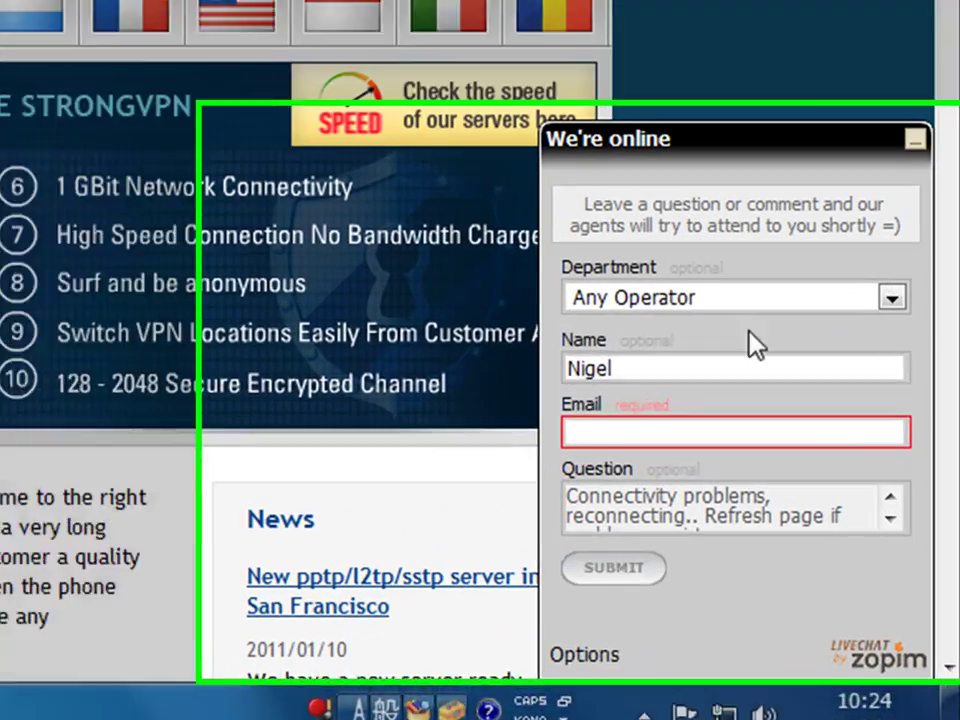
left_click(868, 411)
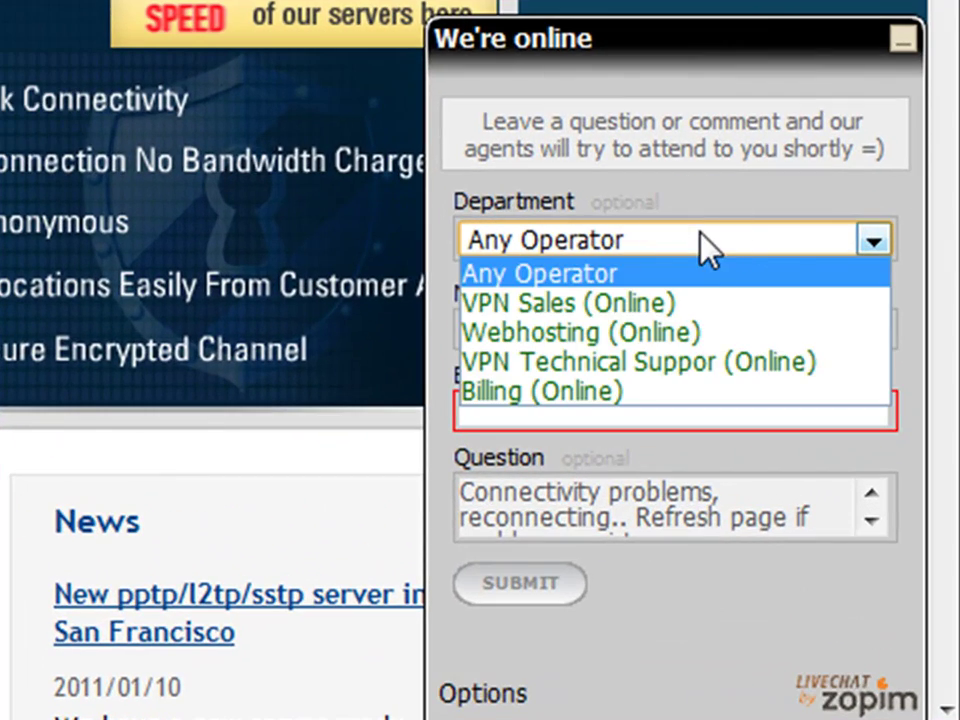
left_click(700, 365)
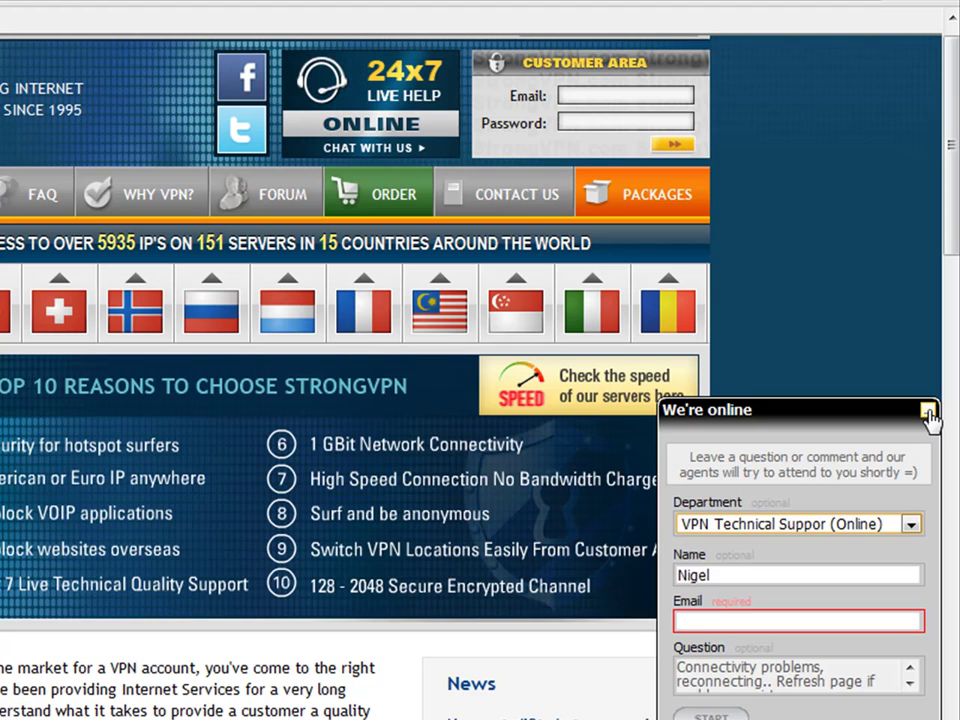
left_click(927, 413)
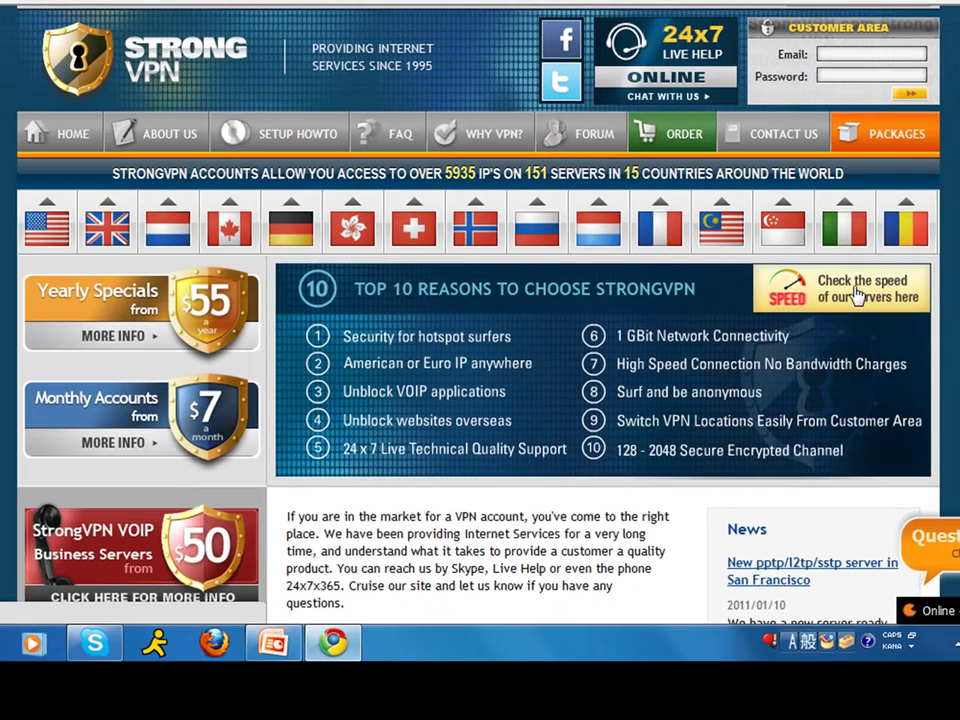
- Go to the server speed-check Locations page and scroll down to the locations map
left_click(857, 293)
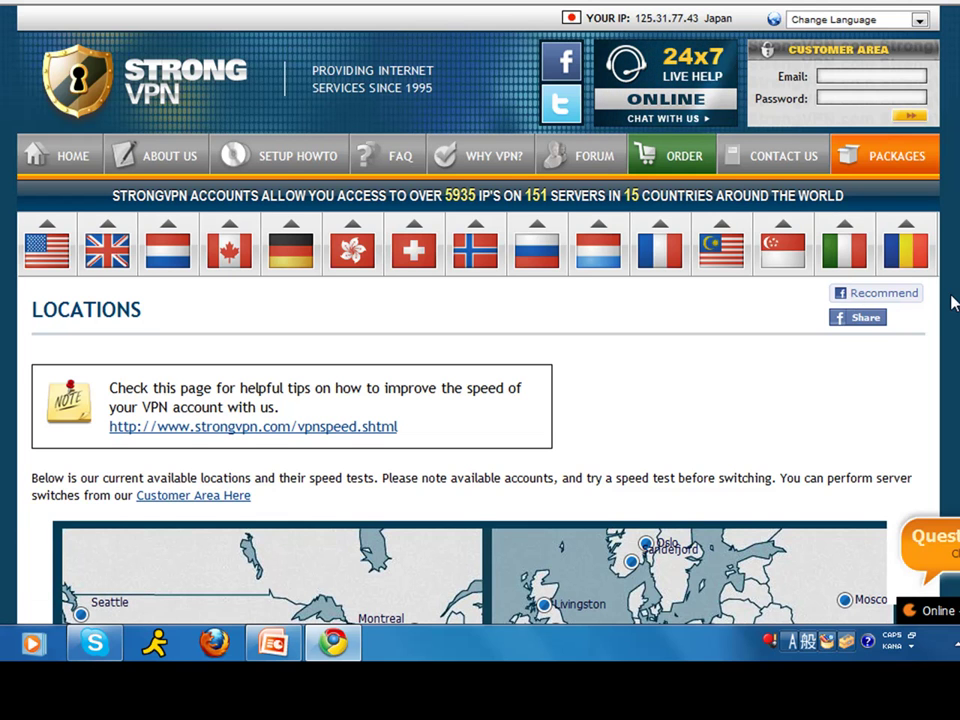
scroll(951, 300, "down", 2)
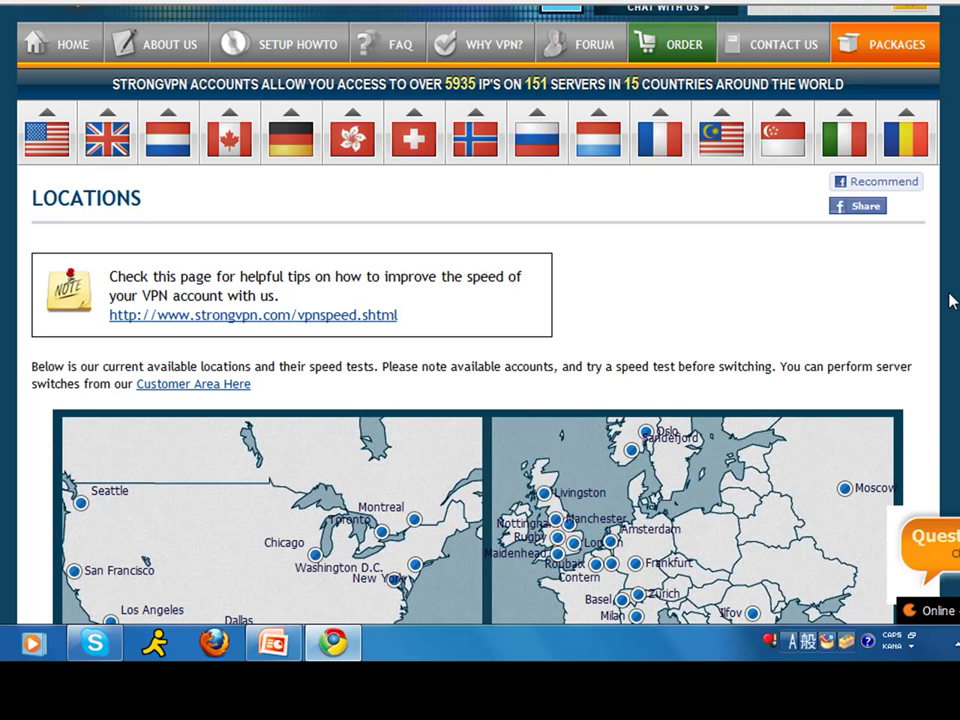
scroll(950, 300, "down", 3)
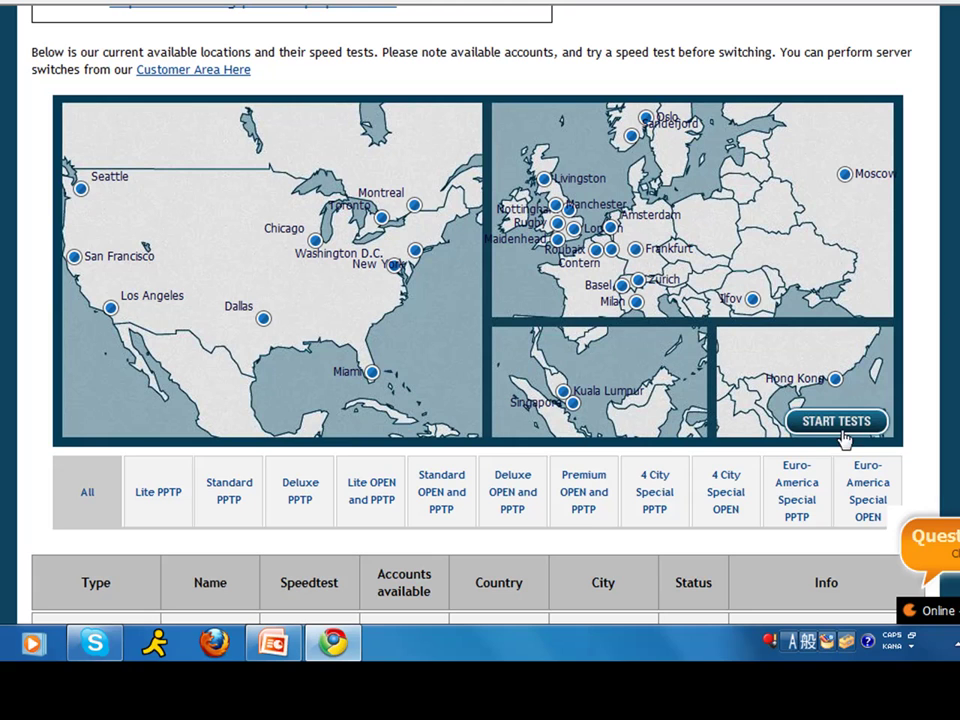
- Run speed tests on all server locations, inspect a US marker, and return to the top
left_click(840, 421)
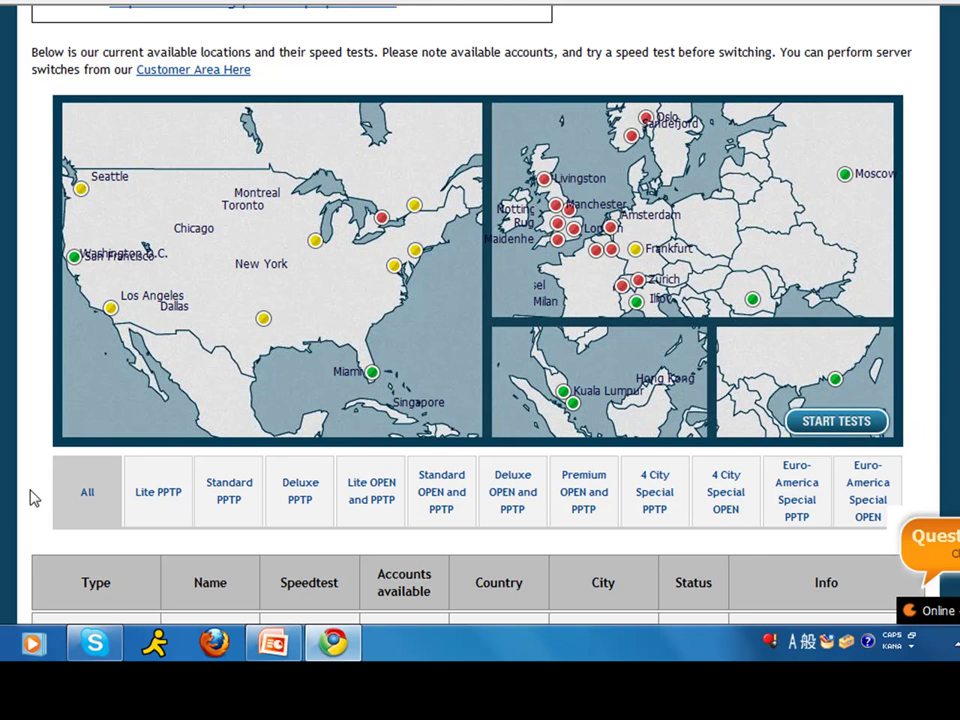
mouse_move(62, 198)
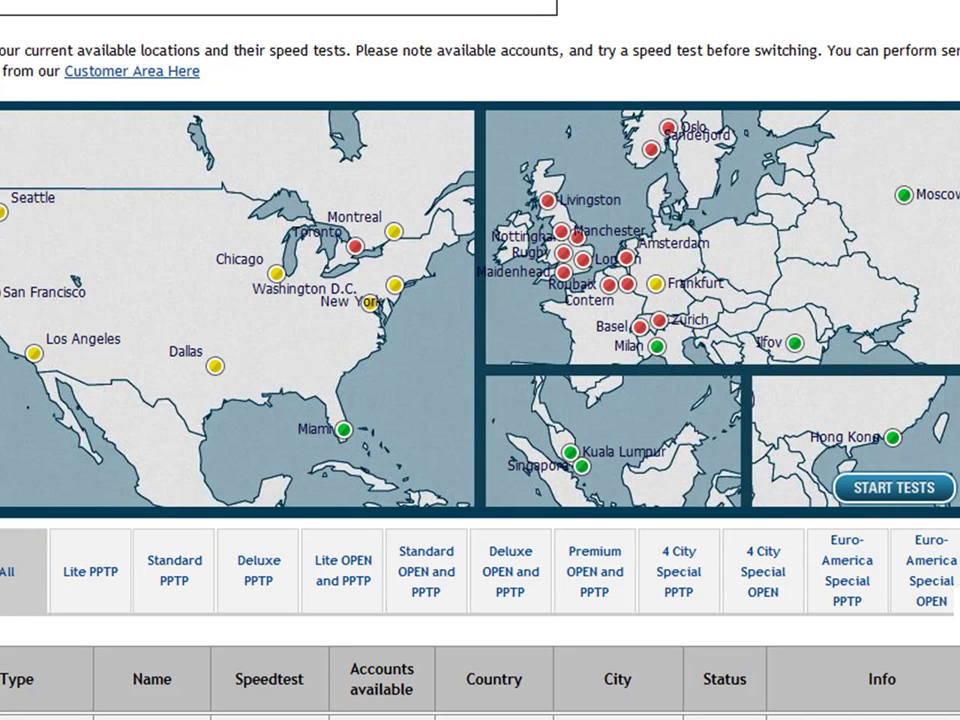
scroll(480, 360, "up", 5)
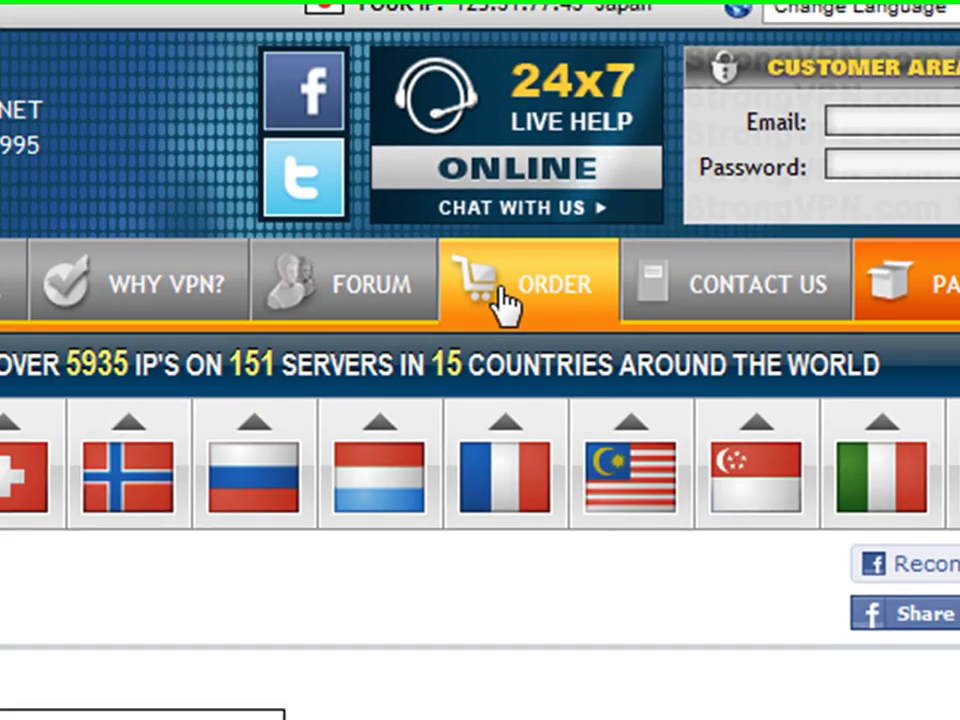
- Start an order choosing the Lite Open 3 months ($30) package and PayPal payment
left_click(488, 328)
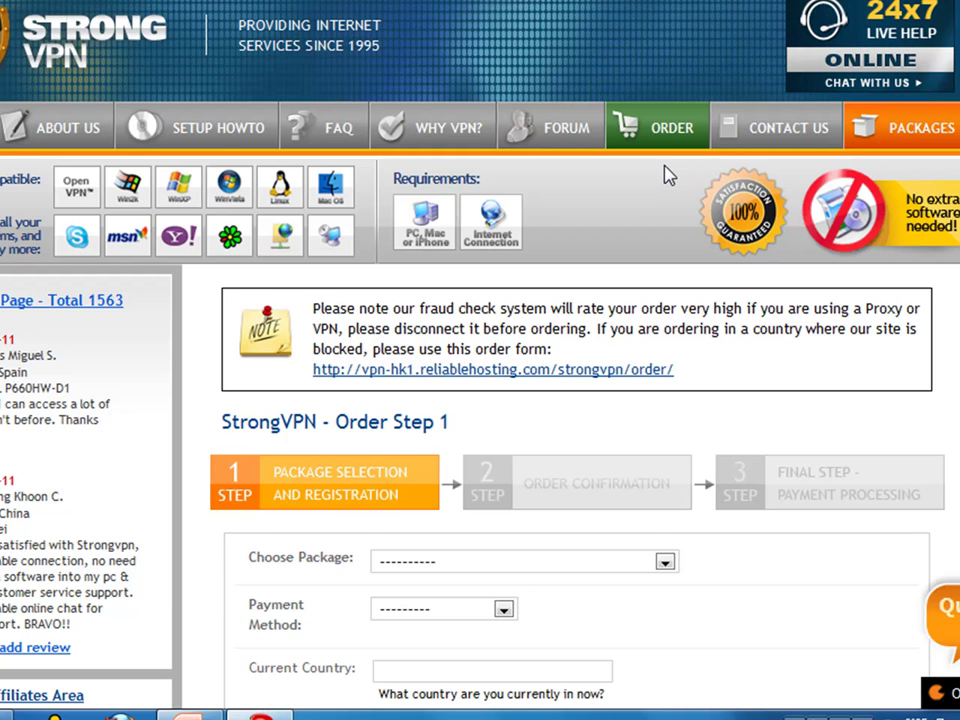
scroll(952, 294, "down", 5)
scroll(952, 294, "down", 2)
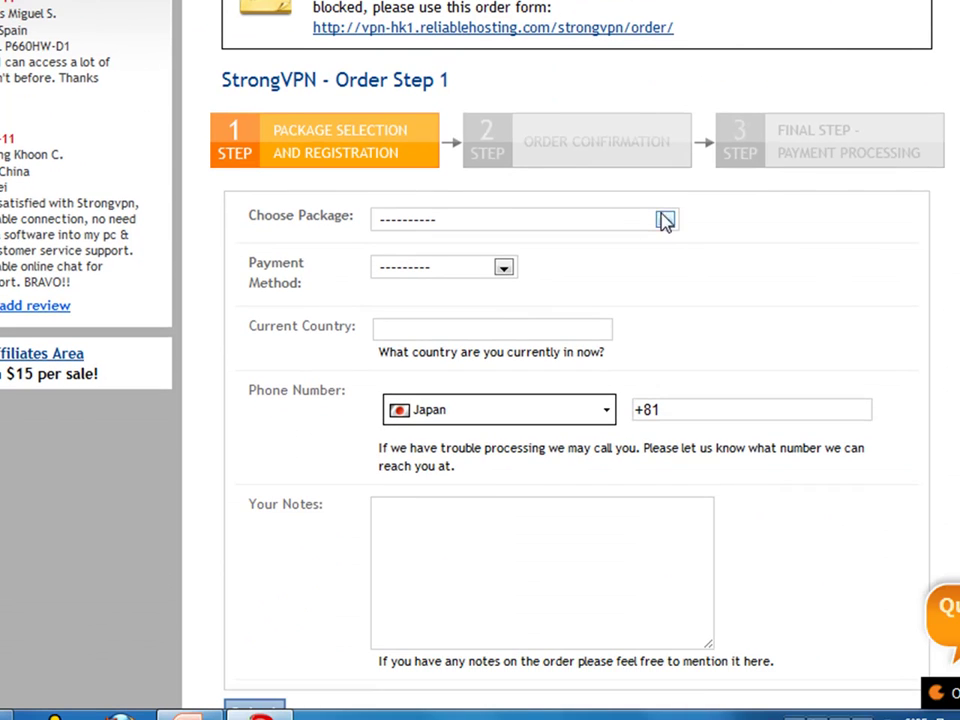
left_click(666, 219)
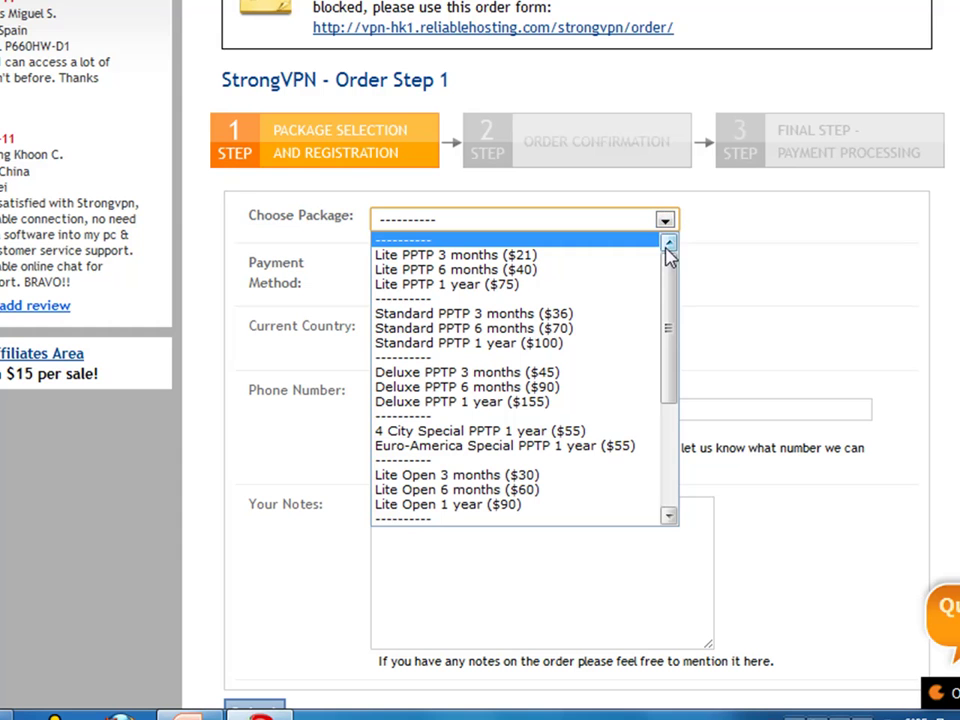
left_click_drag(668, 290, 686, 352)
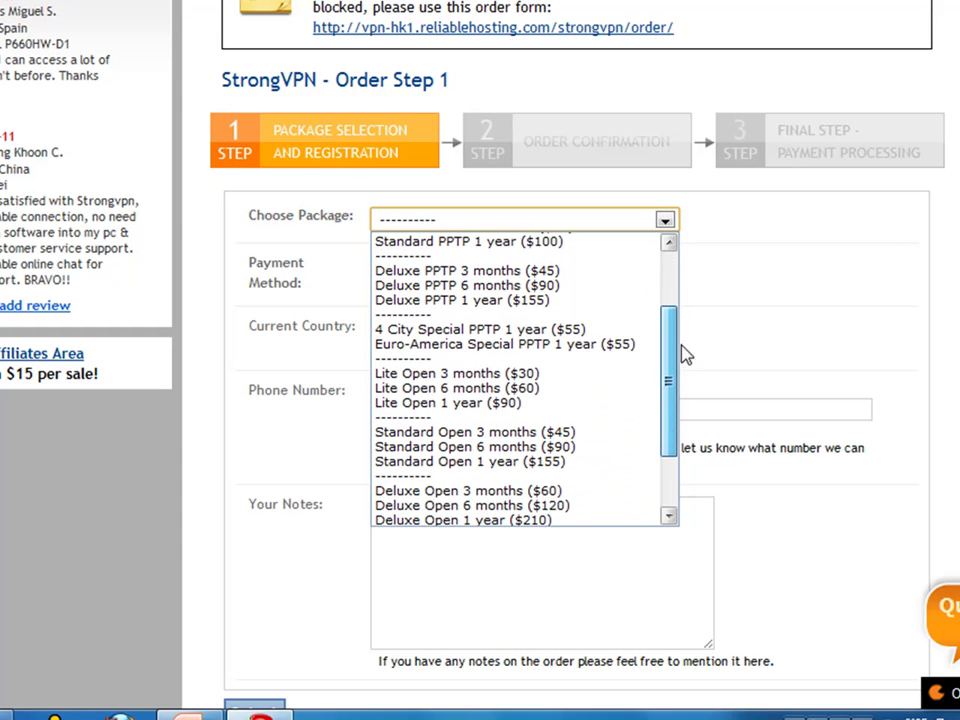
left_click(553, 374)
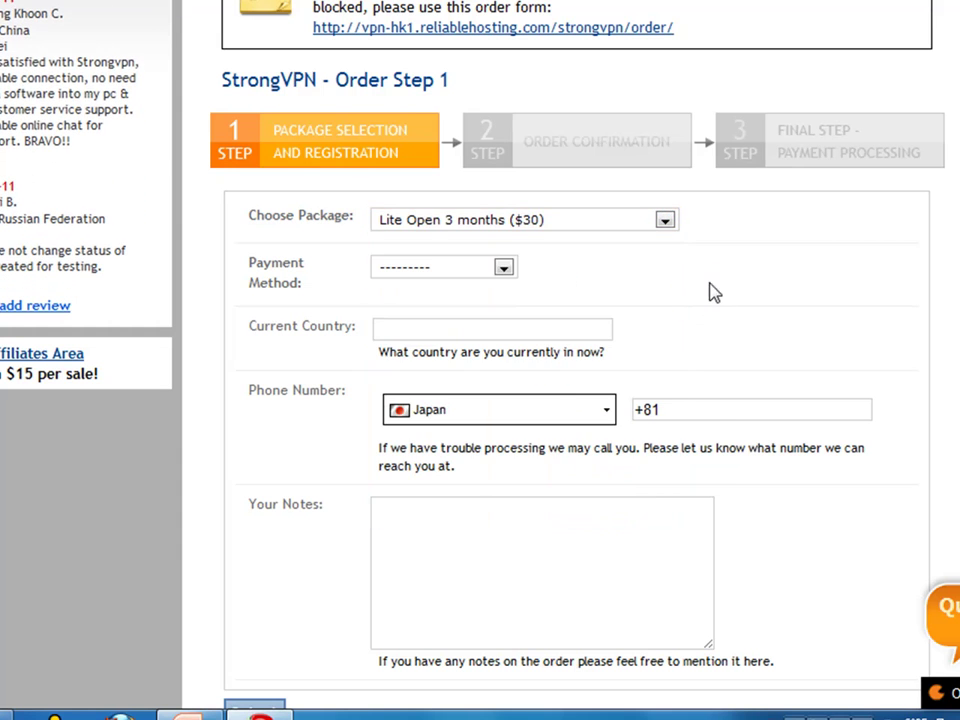
left_click(503, 266)
left_click(495, 321)
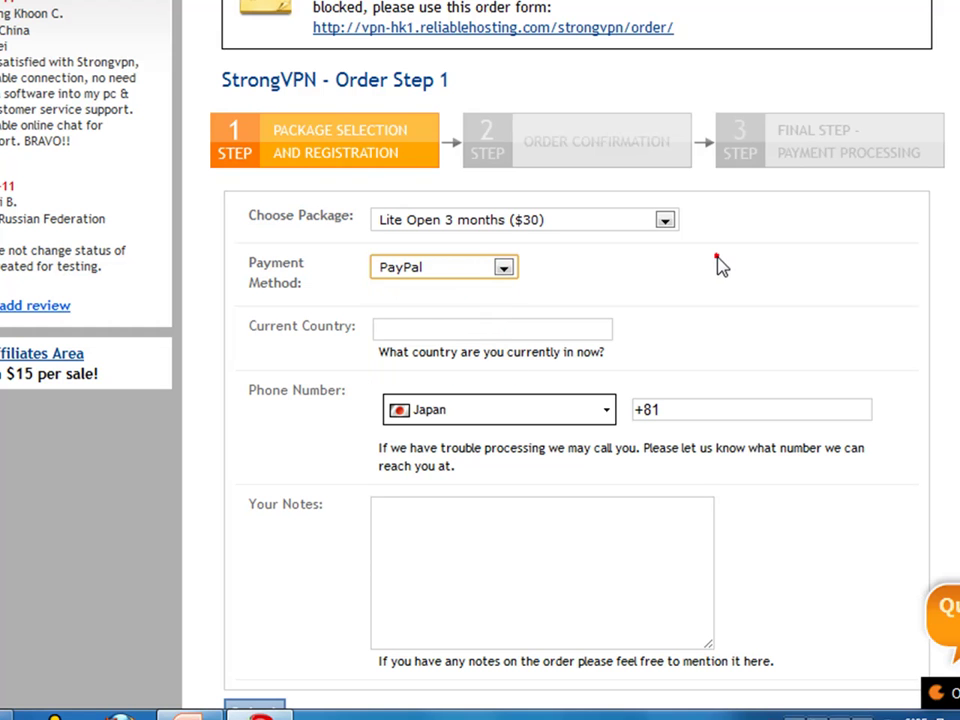
left_click(718, 258)
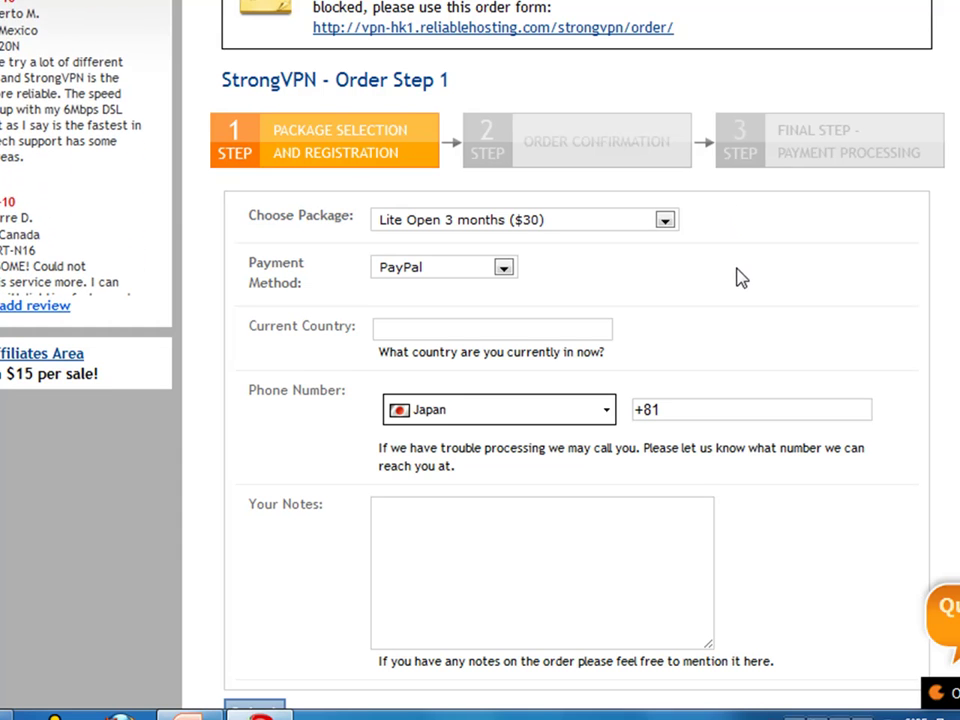
scroll(740, 278, "down", 2)
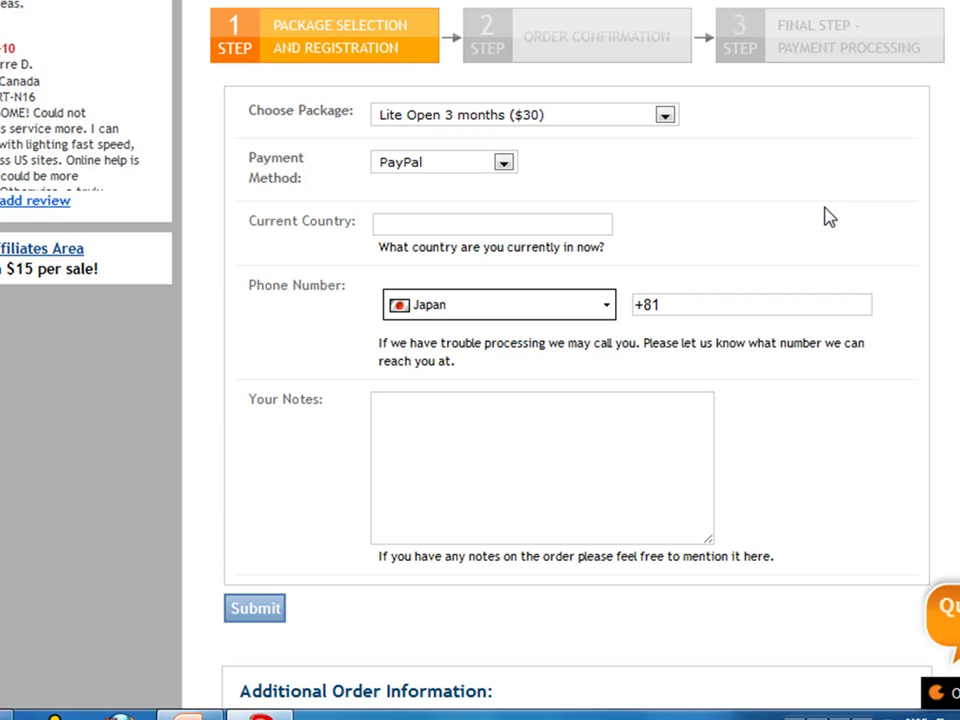
- Scroll back up the account setup page to the Step 2 operating-system options
scroll(826, 220, "up", 1)
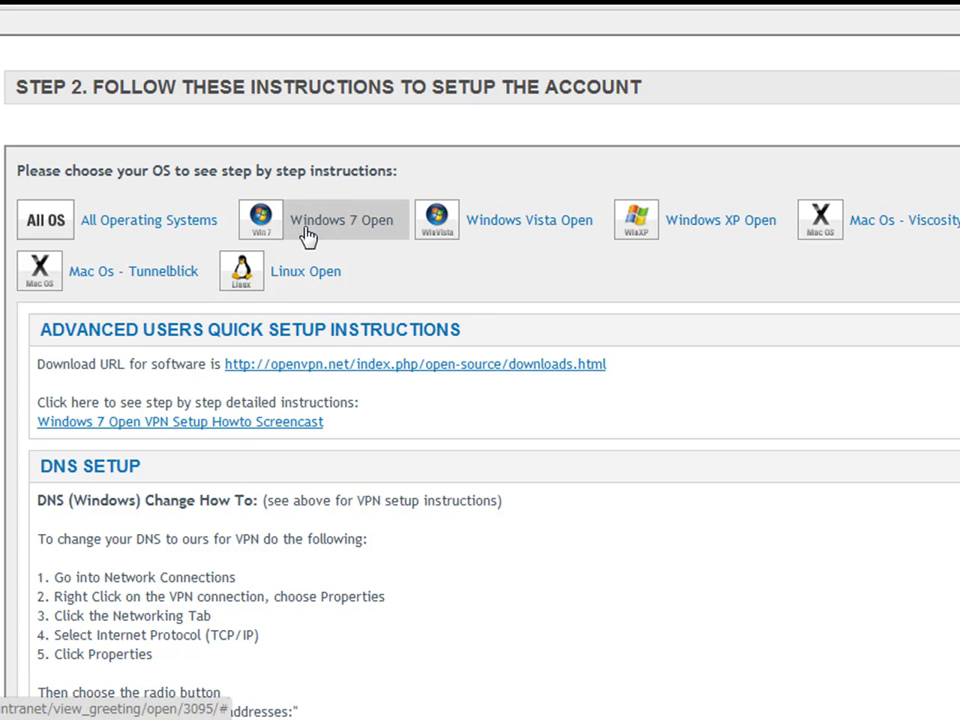
- Browse the Vista, XP and Mac OS options, then load the Windows 7 Open instructions
left_click(498, 232)
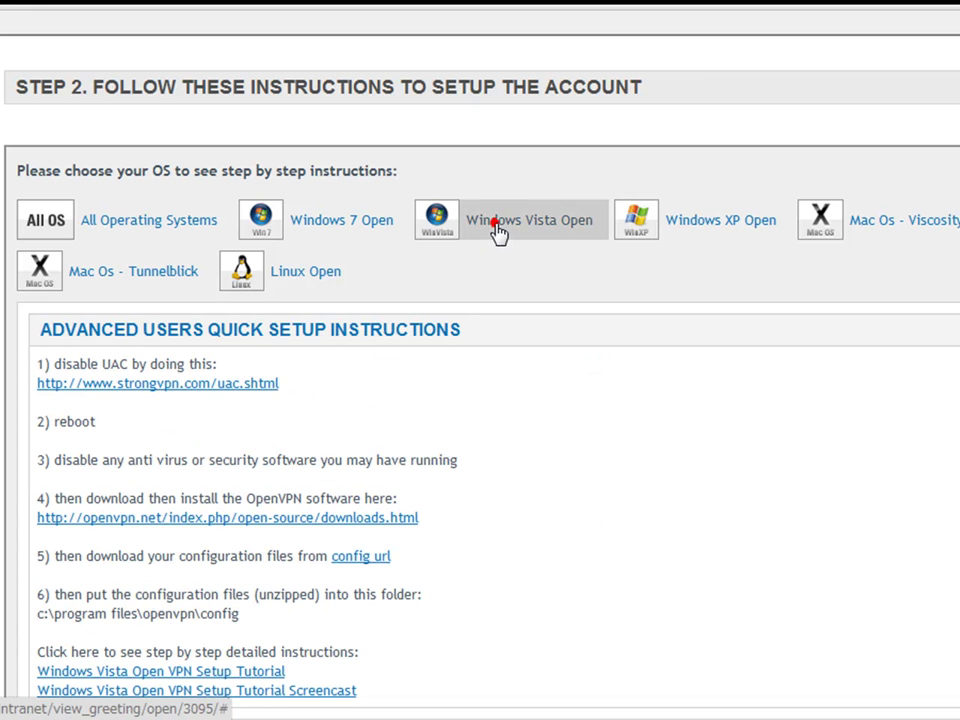
left_click(695, 222)
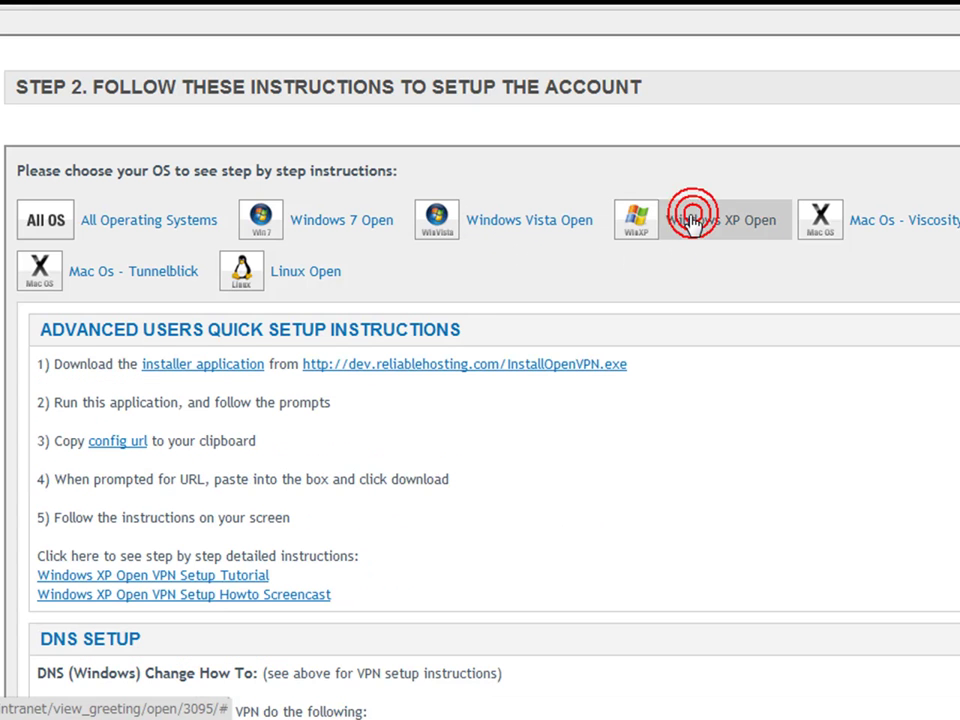
left_click(850, 223)
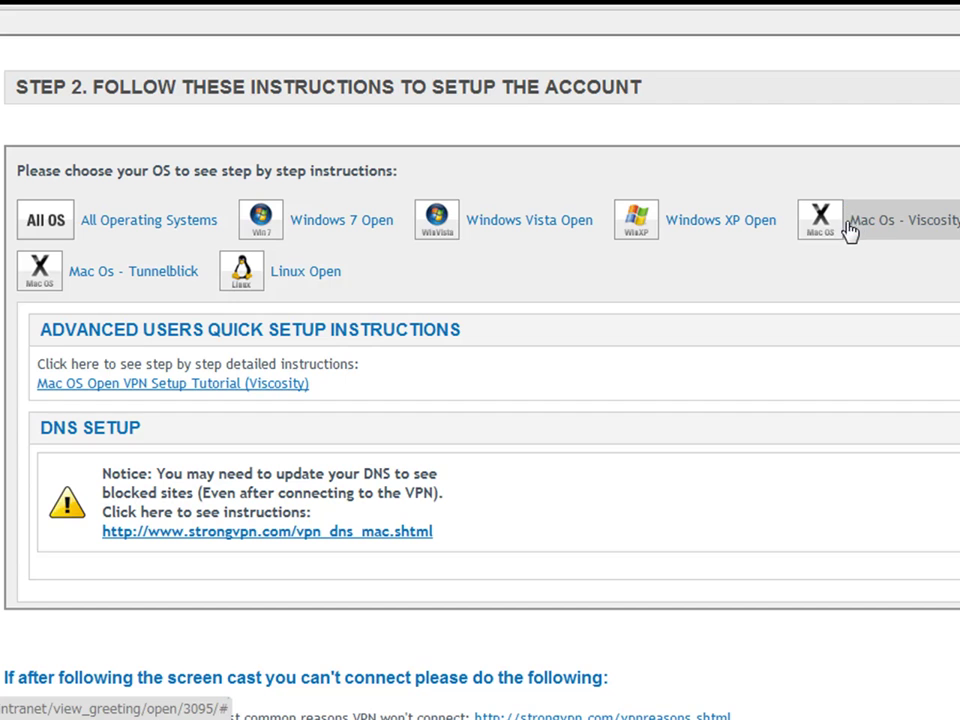
left_click(583, 279)
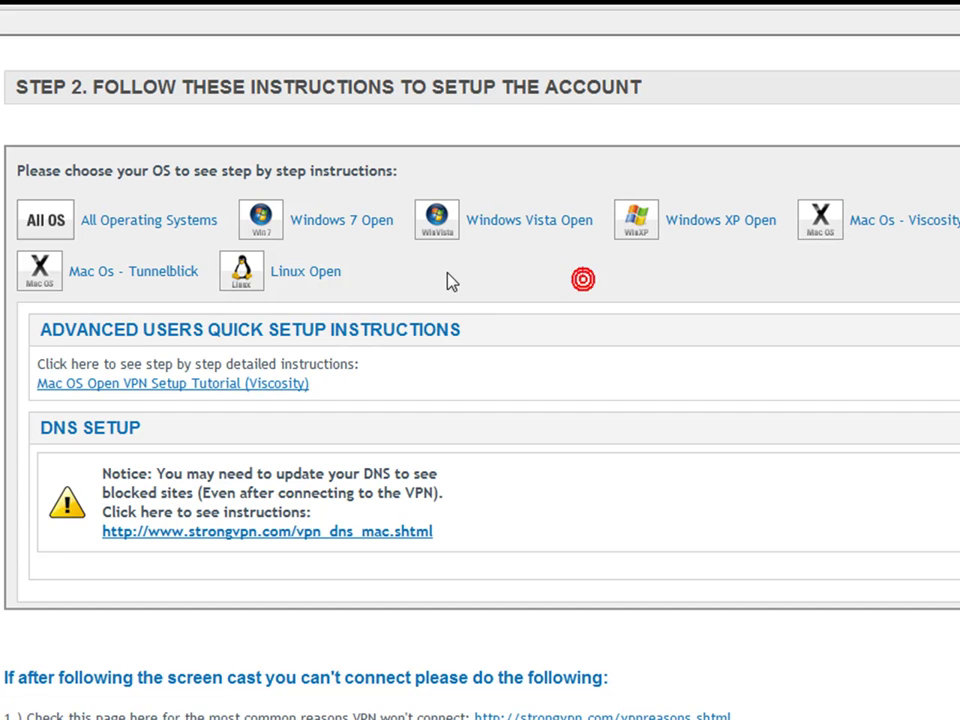
left_click(323, 227)
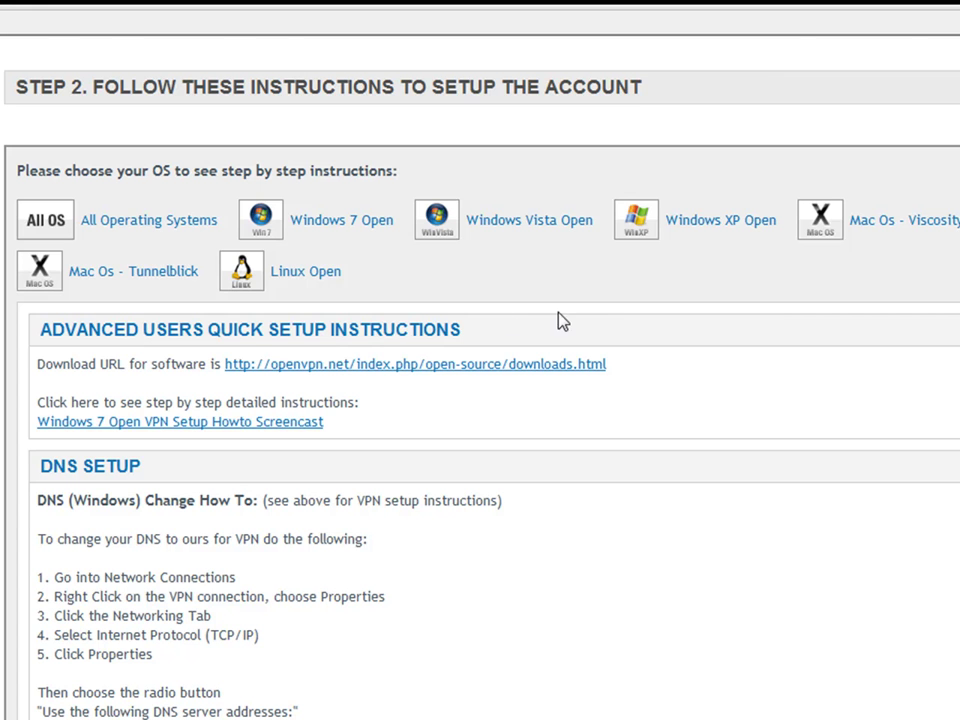
scroll(443, 314, "up", 4)
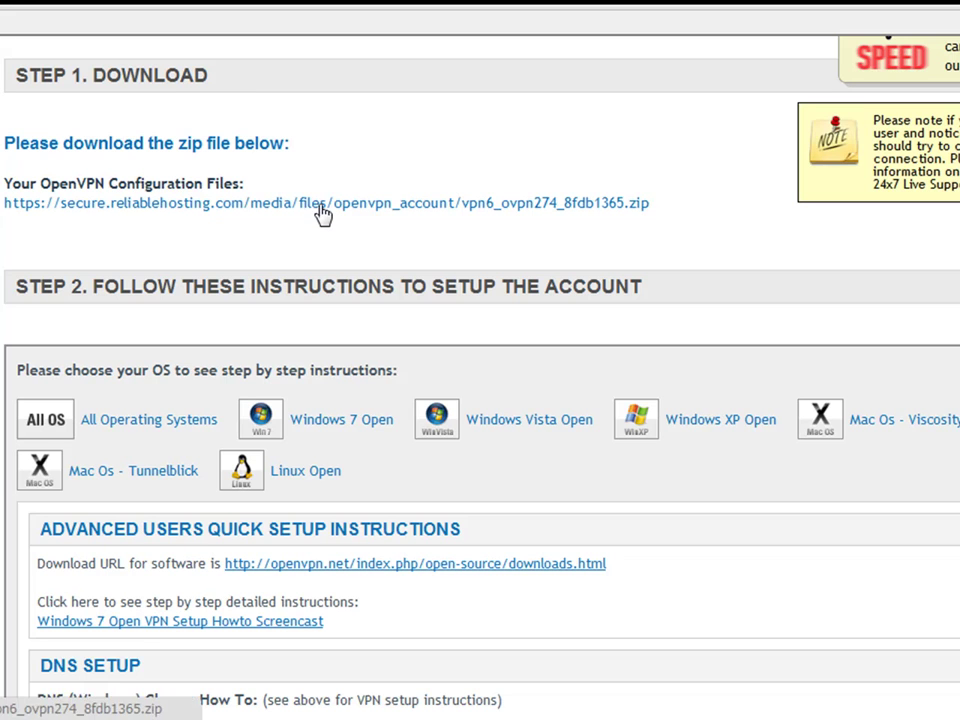
- Download the OpenVPN Configuration Files zip from Step 1 and scroll down the page
left_click(318, 207)
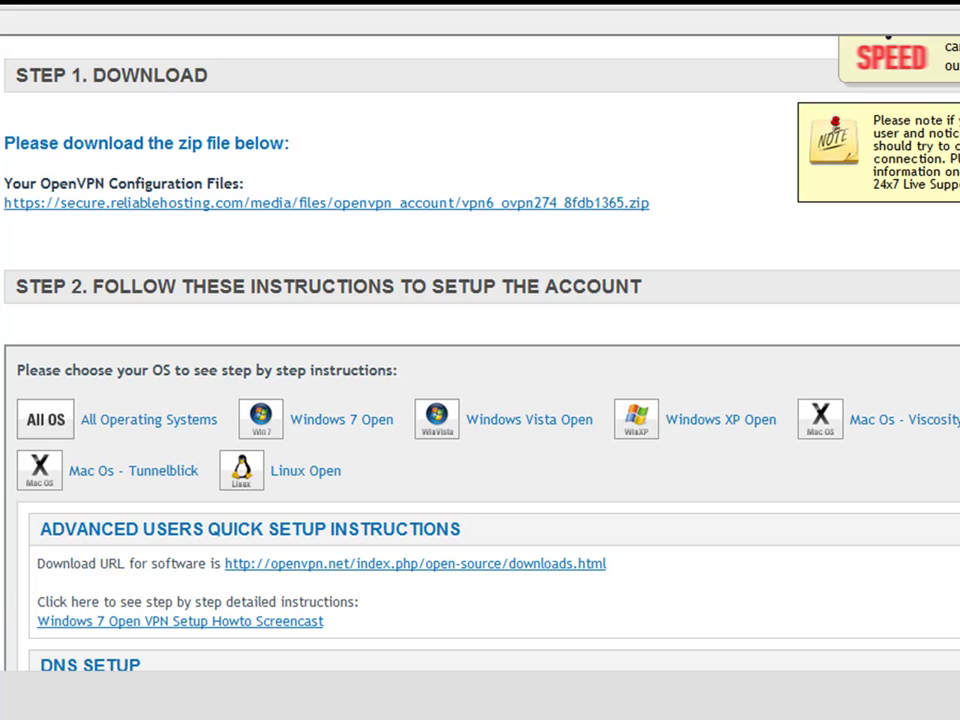
scroll(2, 583, "down", 2)
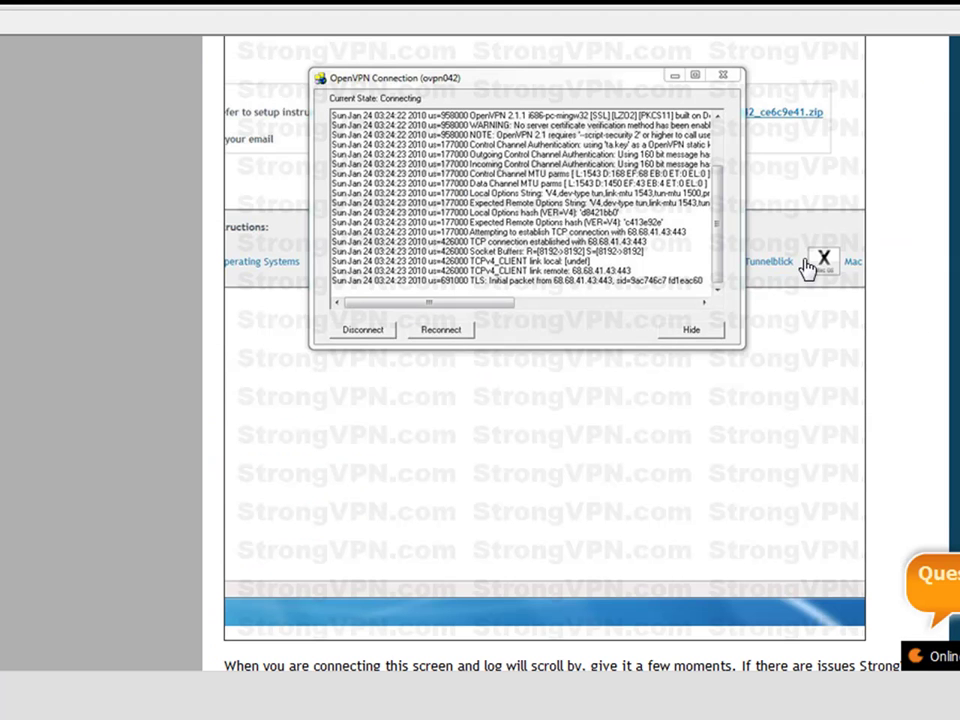
- Close the enlarged screenshot and read the Windows 7 guide down to Step 10's OpenVPN GUI launch
left_click(823, 260)
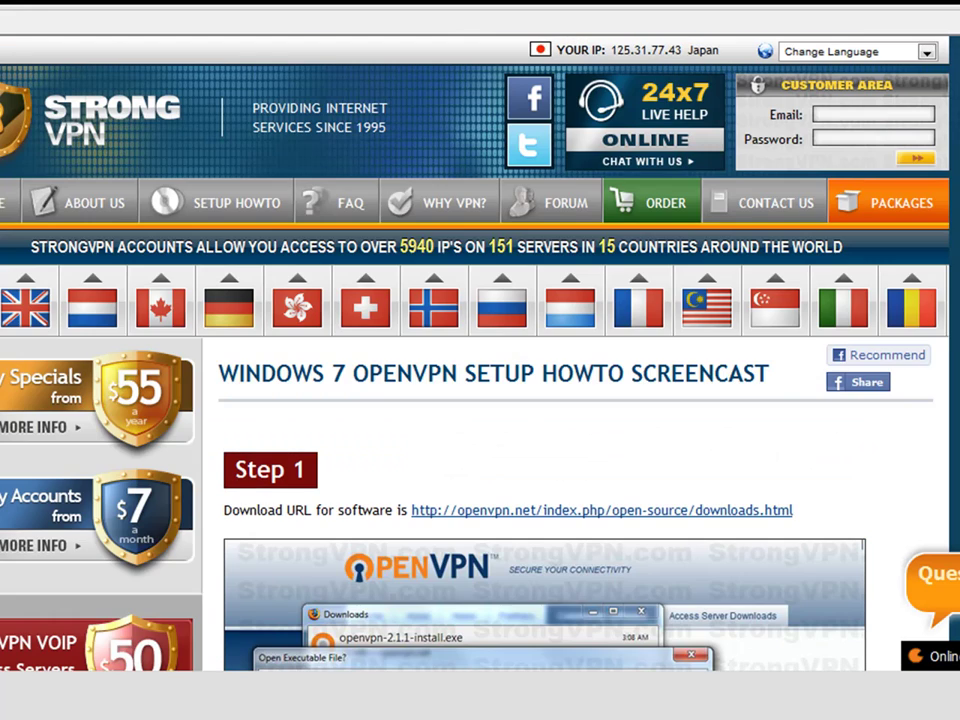
scroll(480, 400, "down", 2)
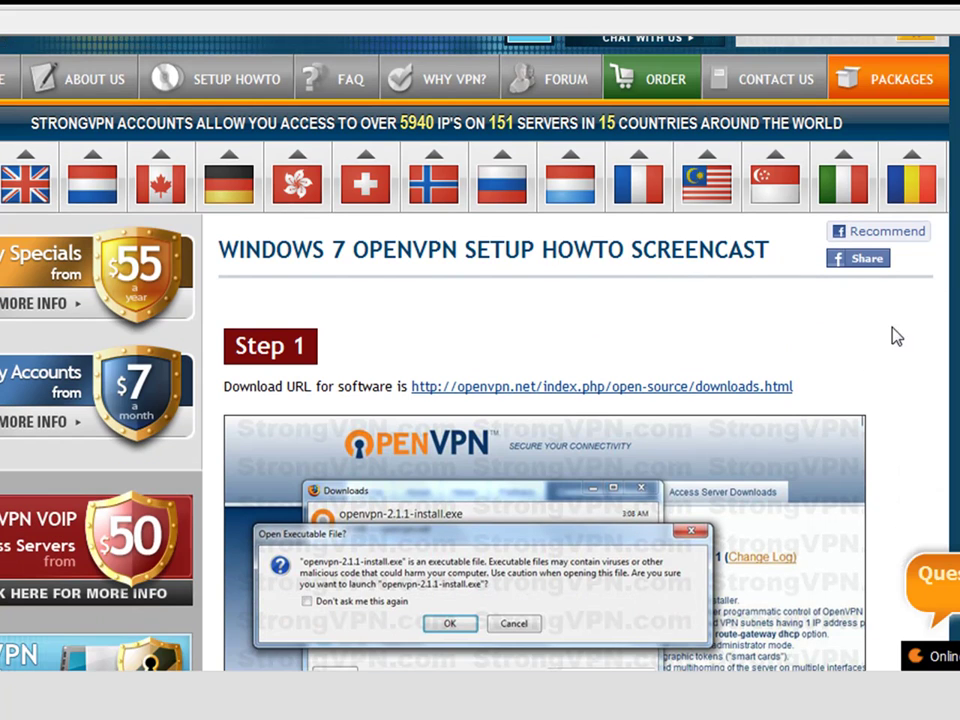
scroll(920, 378, "down", 2)
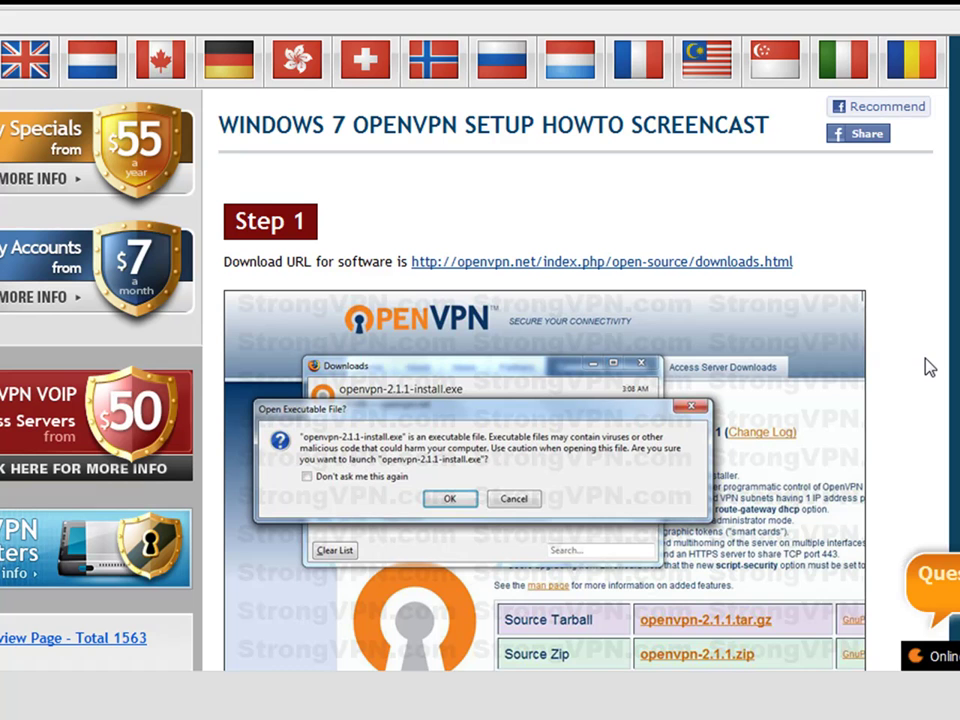
scroll(928, 368, "down", 2)
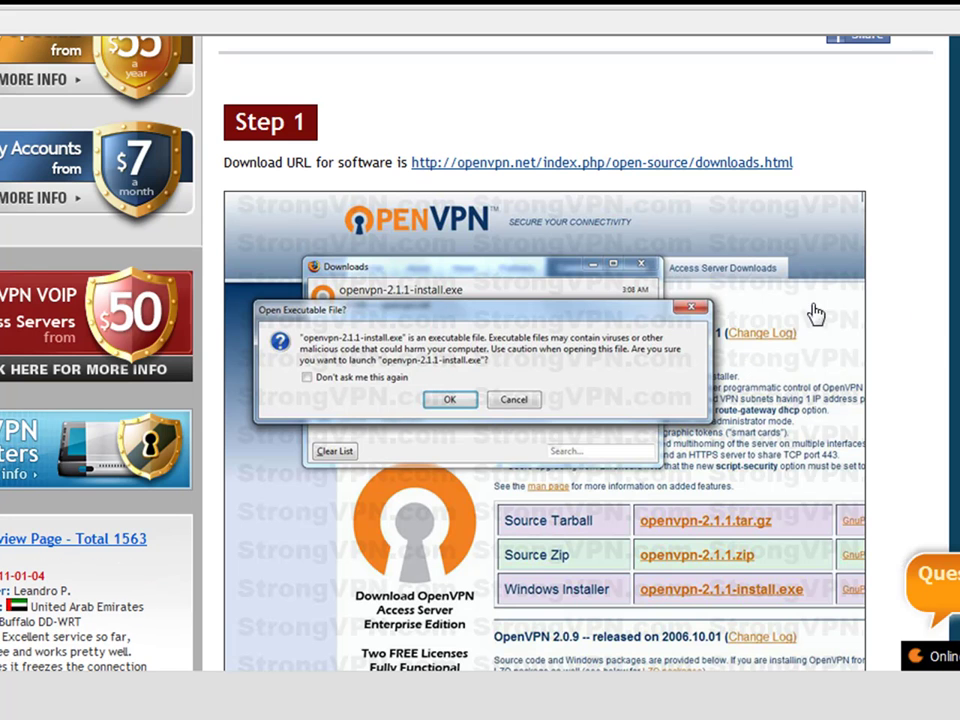
scroll(920, 332, "down", 2)
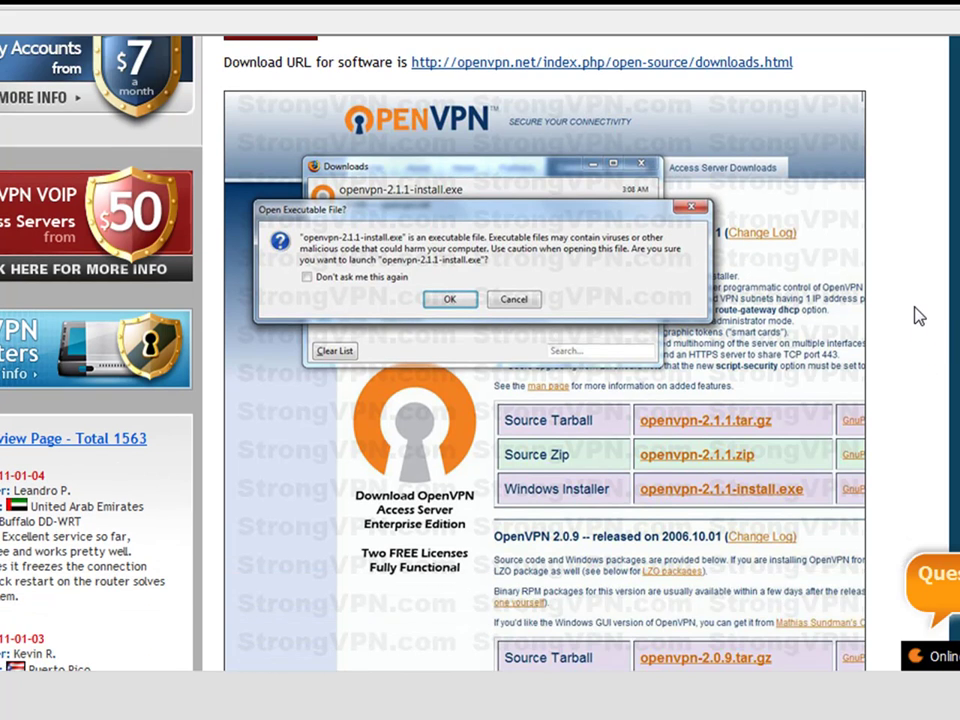
scroll(916, 328, "down", 4)
scroll(918, 315, "down", 10)
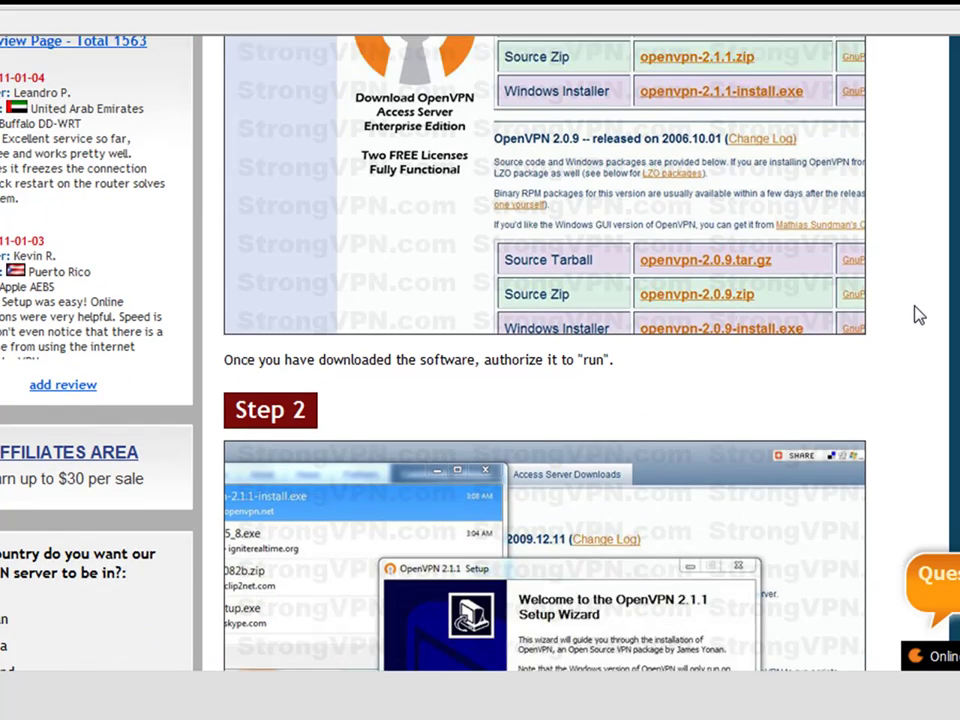
scroll(918, 315, "down", 9)
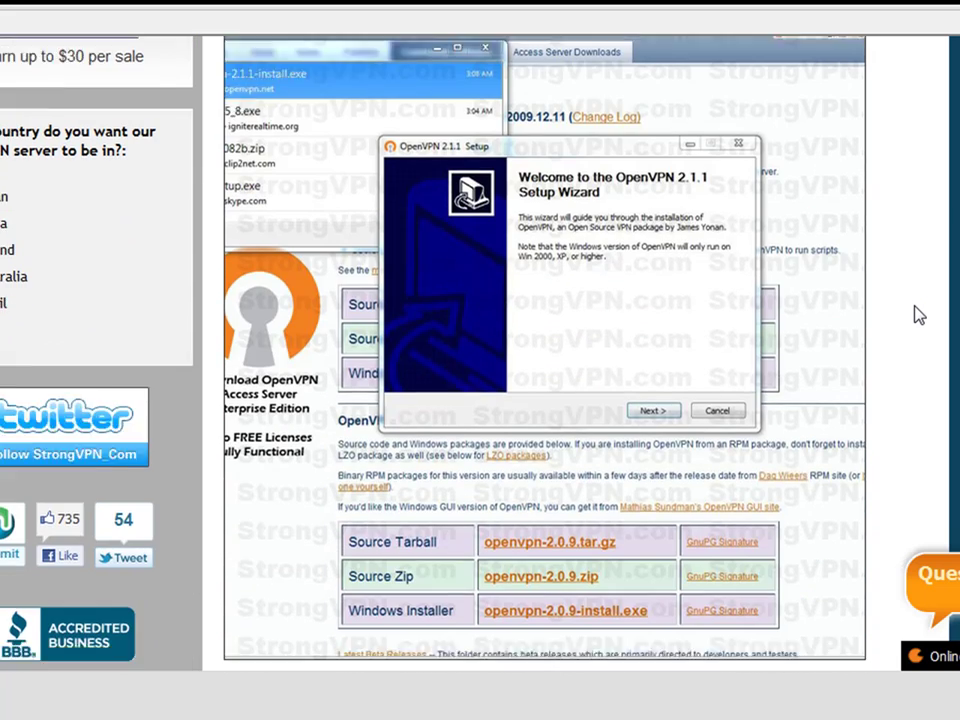
scroll(918, 315, "down", 3)
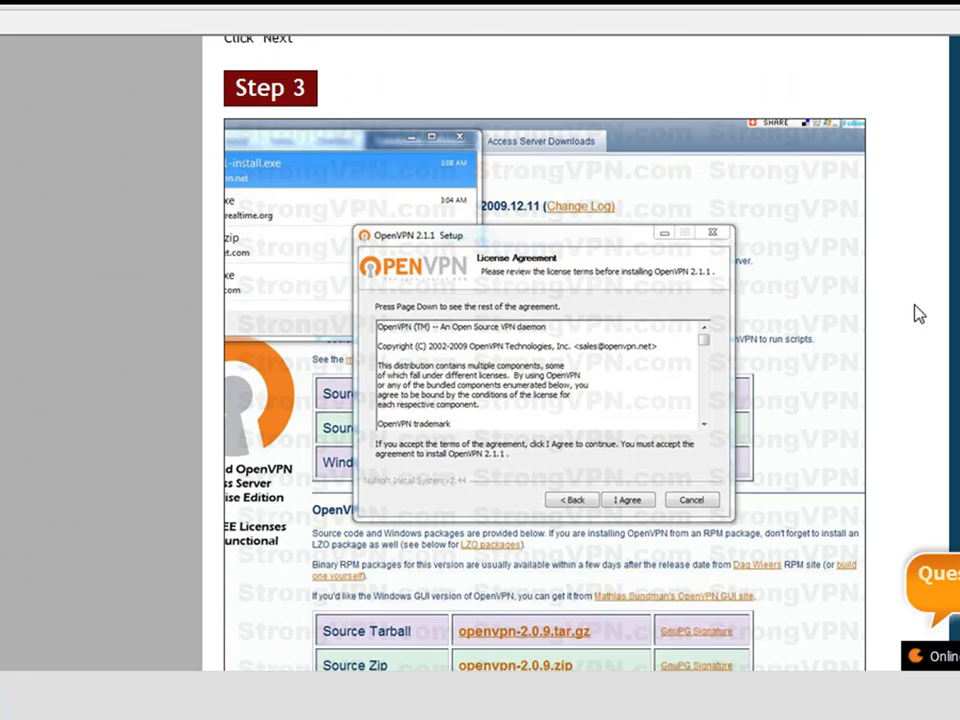
scroll(918, 315, "down", 12)
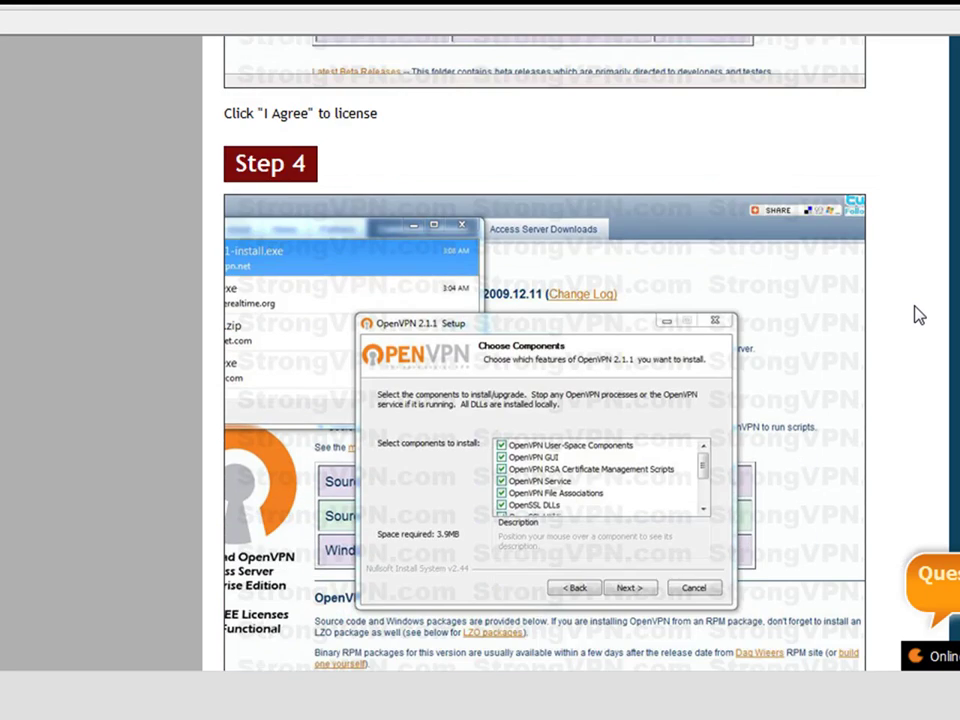
scroll(918, 315, "down", 10)
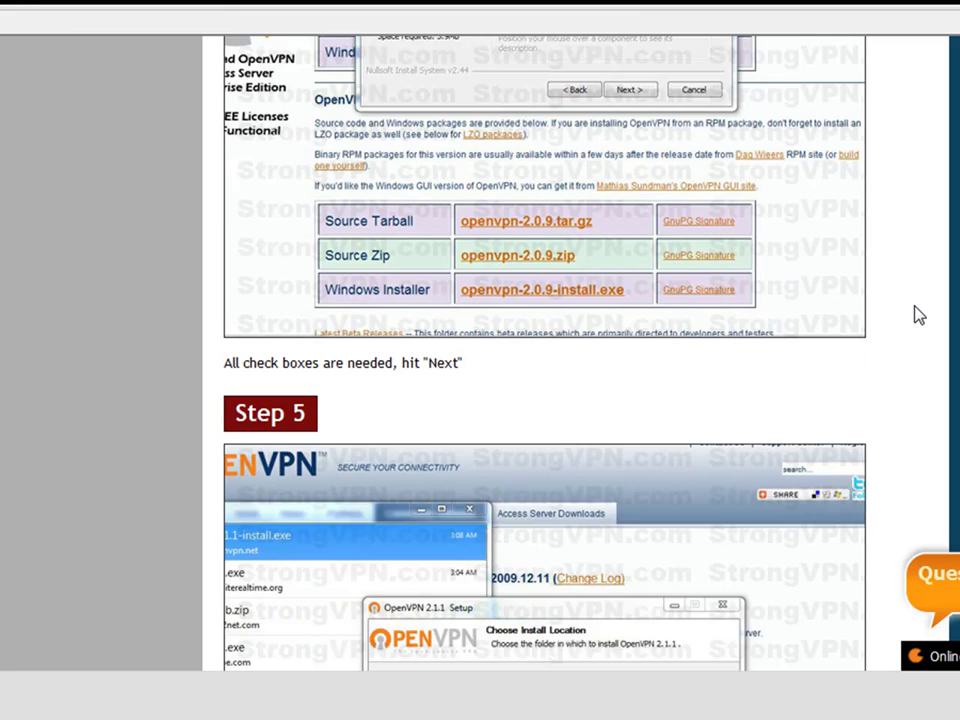
scroll(918, 315, "down", 6)
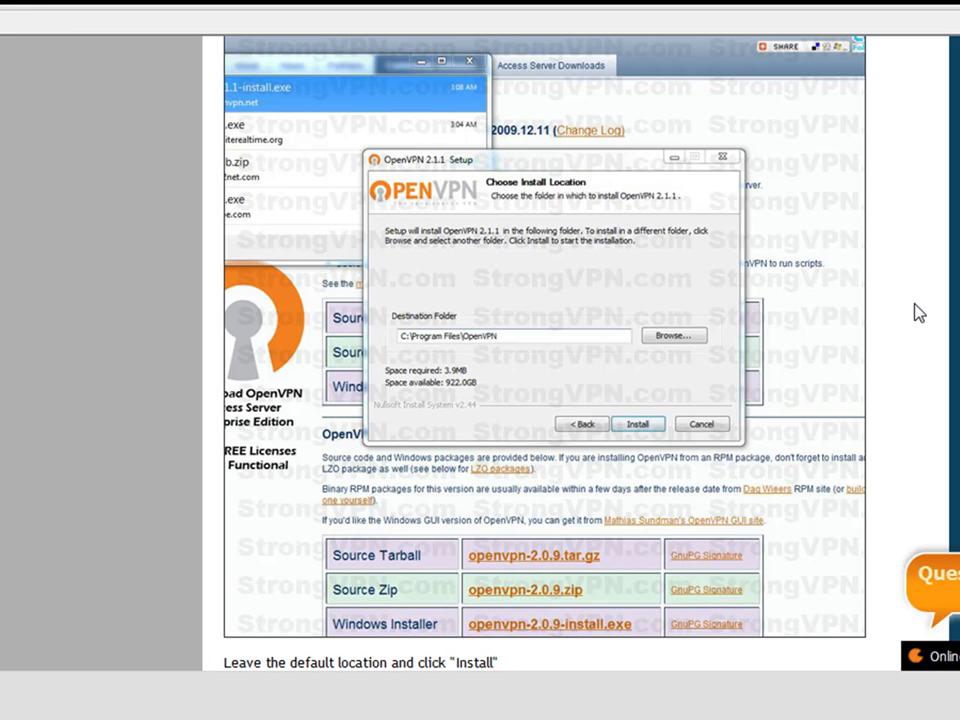
scroll(918, 313, "down", 11)
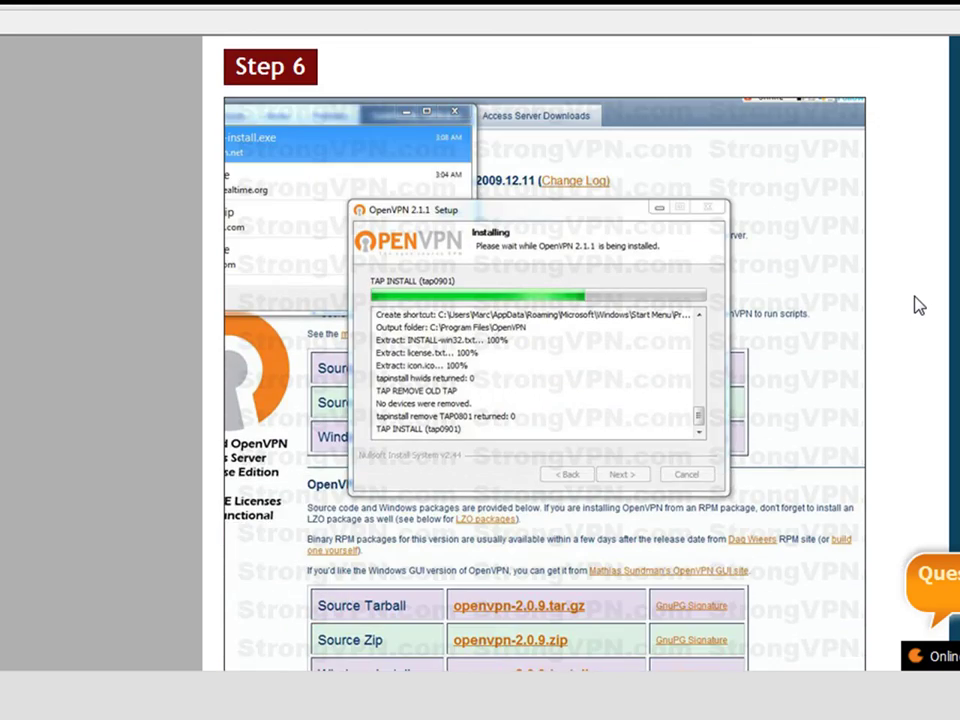
scroll(918, 308, "down", 10)
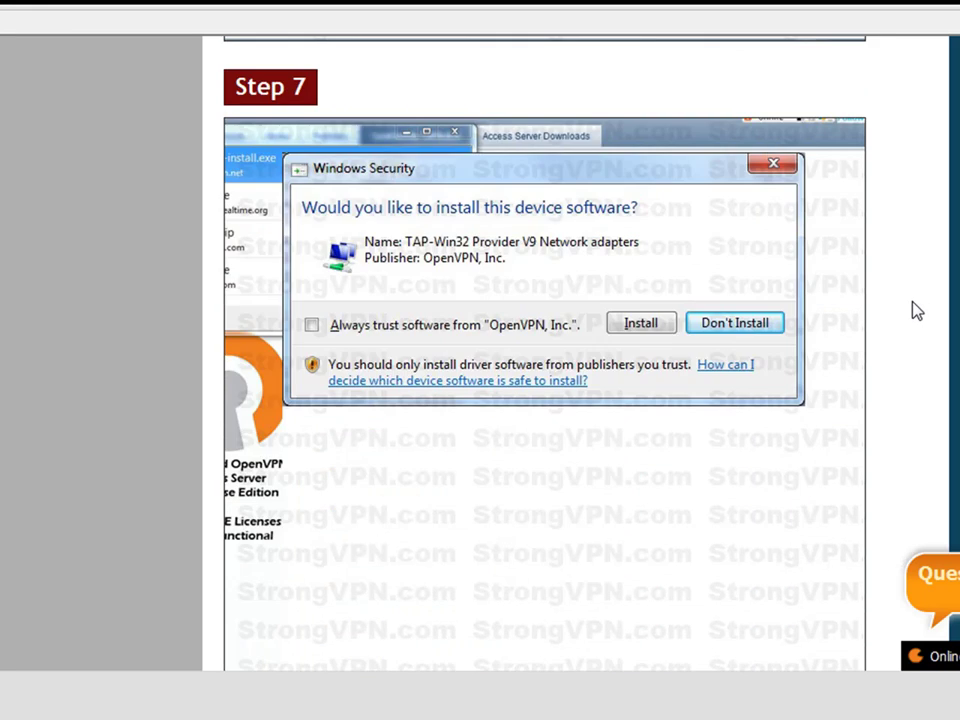
scroll(918, 312, "down", 15)
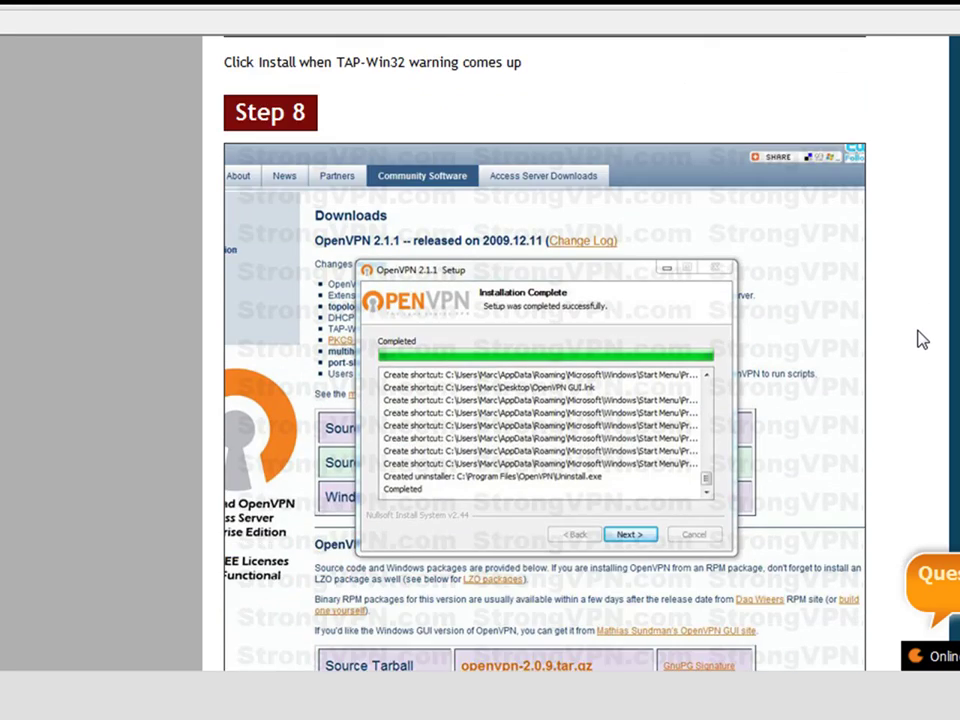
scroll(918, 338, "down", 12)
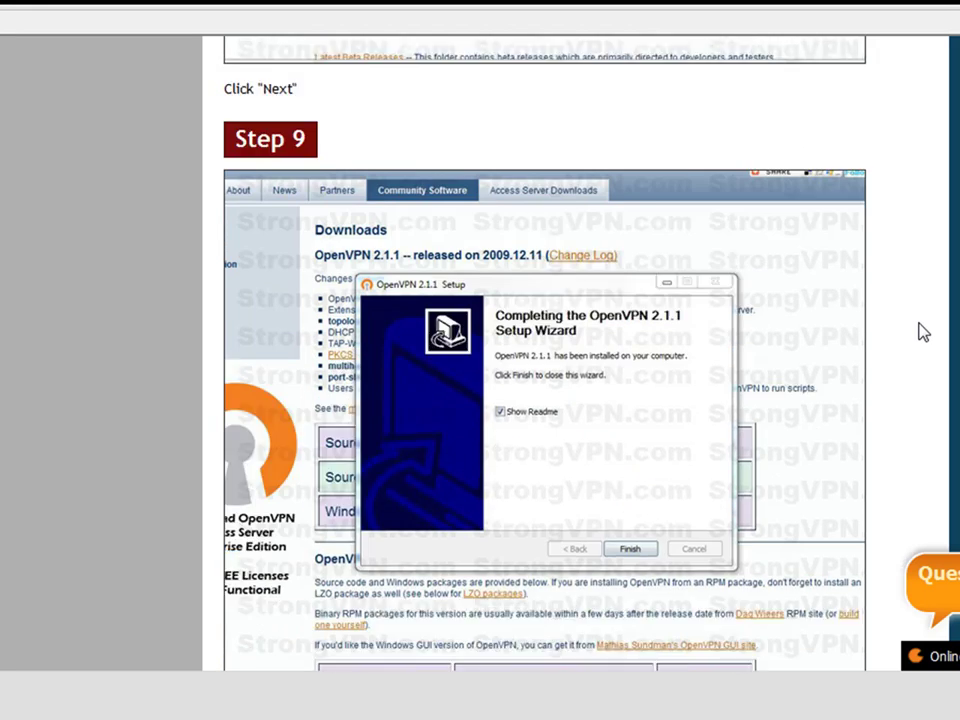
scroll(922, 333, "down", 2)
scroll(922, 332, "down", 1)
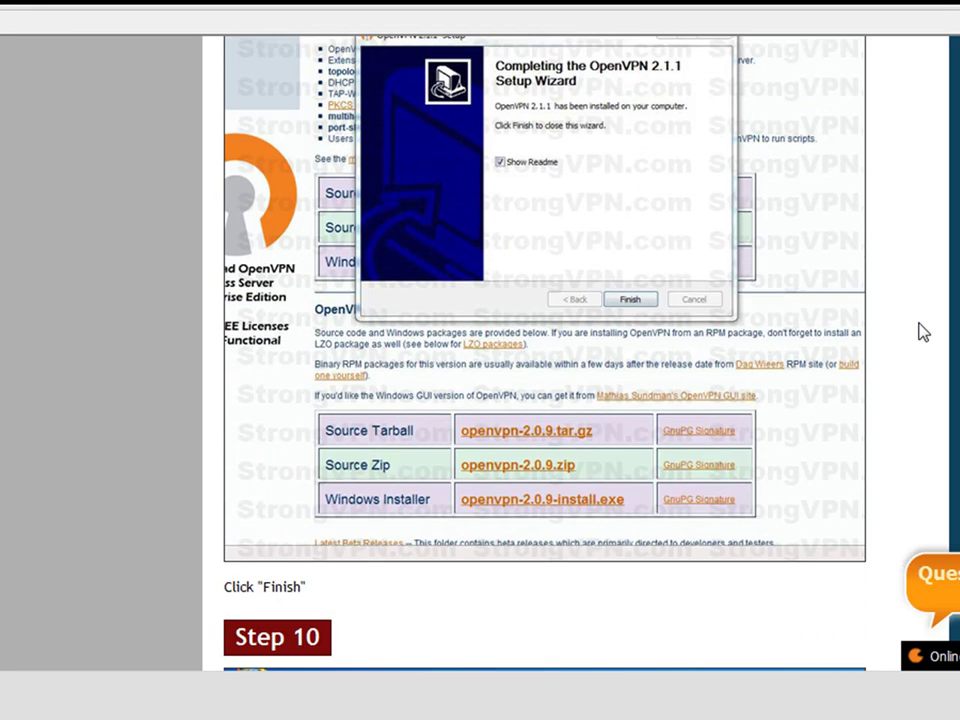
scroll(922, 332, "down", 9)
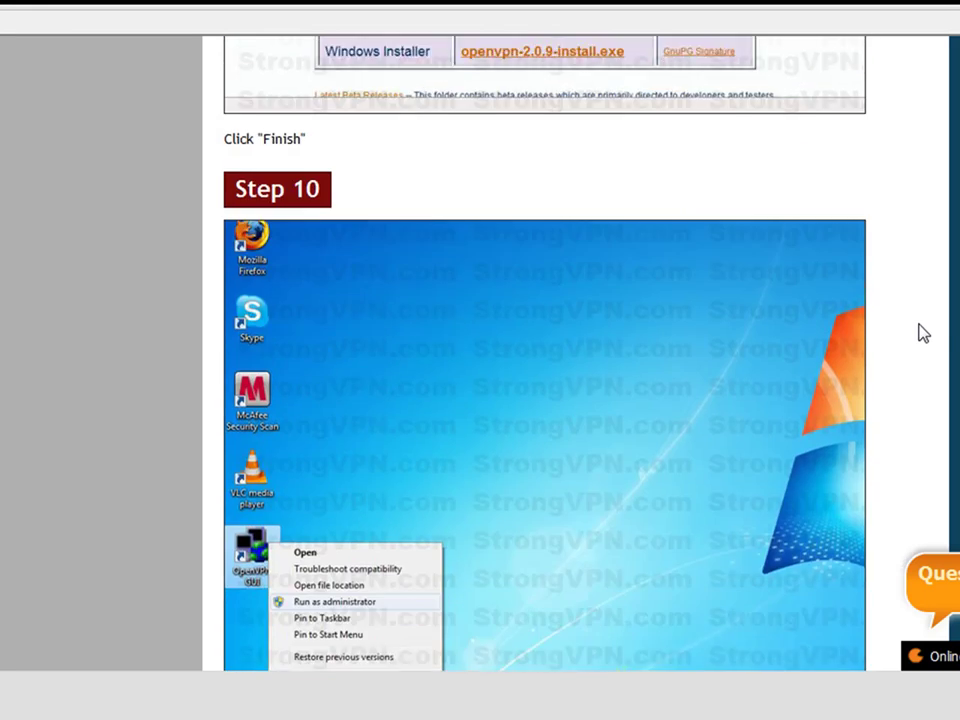
- Continue past the Run as administrator step to Step 11's OpenVPN config folder screenshot
scroll(922, 333, "down", 3)
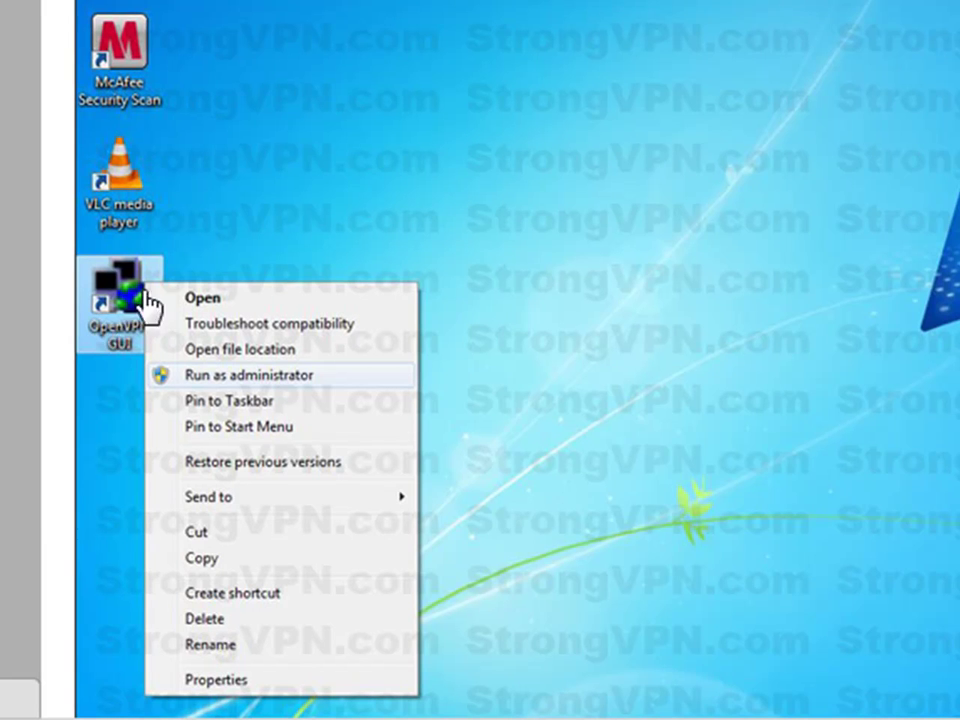
scroll(435, 190, "down", 3)
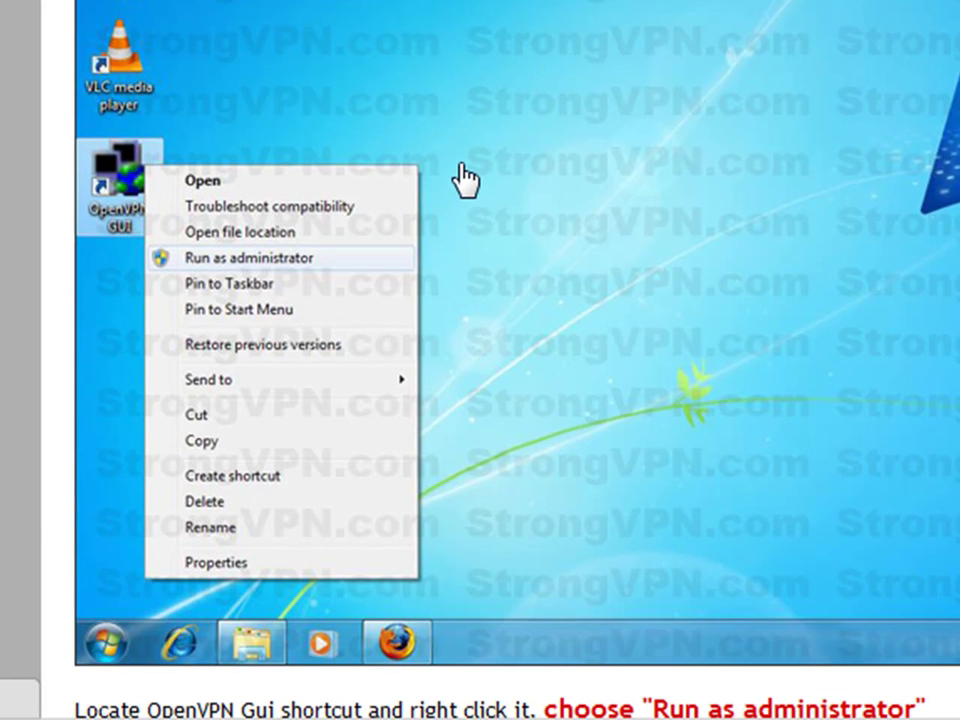
scroll(455, 189, "down", 2)
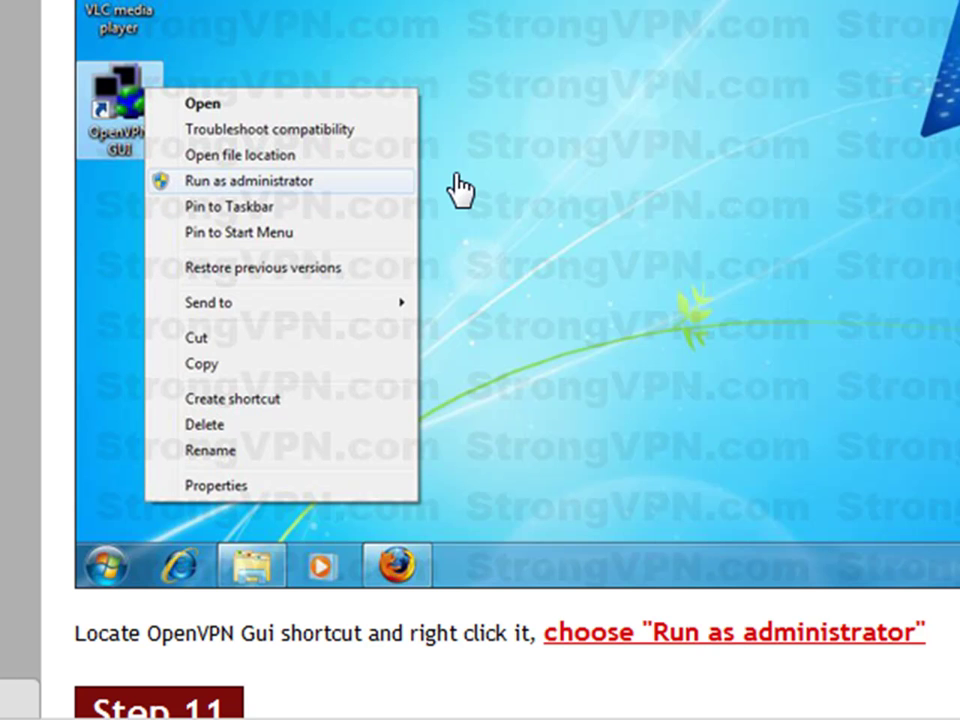
scroll(458, 189, "down", 8)
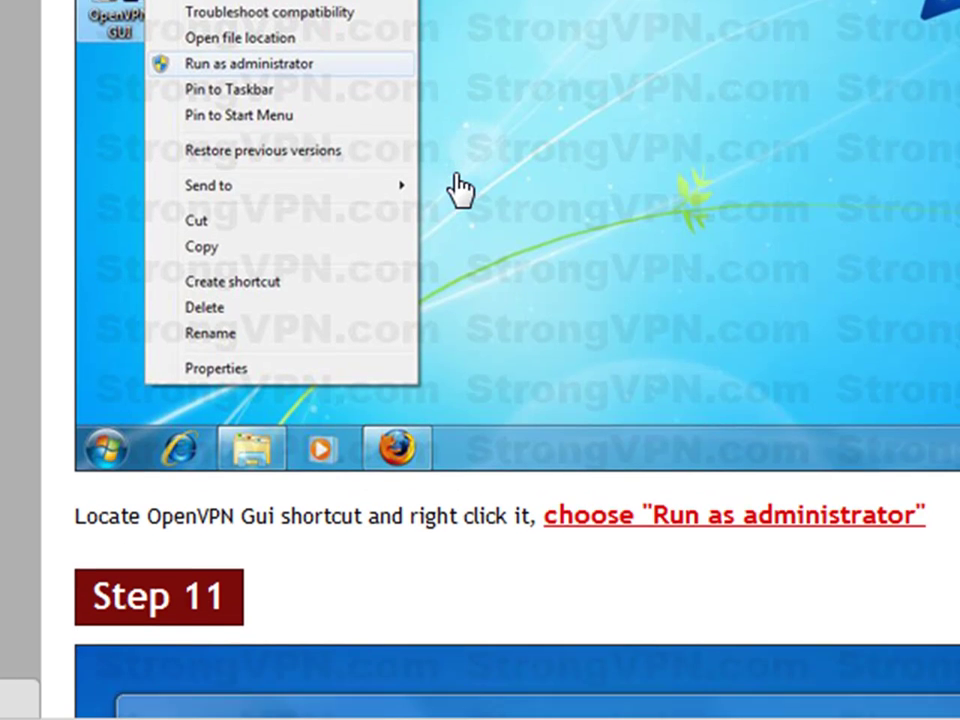
scroll(465, 188, "down", 2)
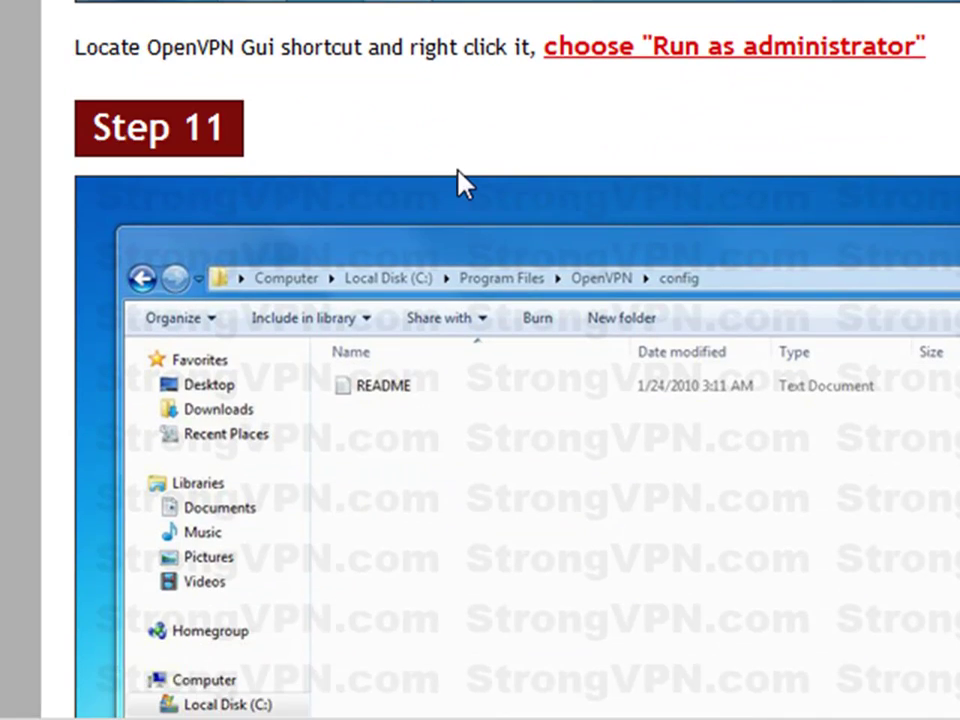
left_click(471, 131)
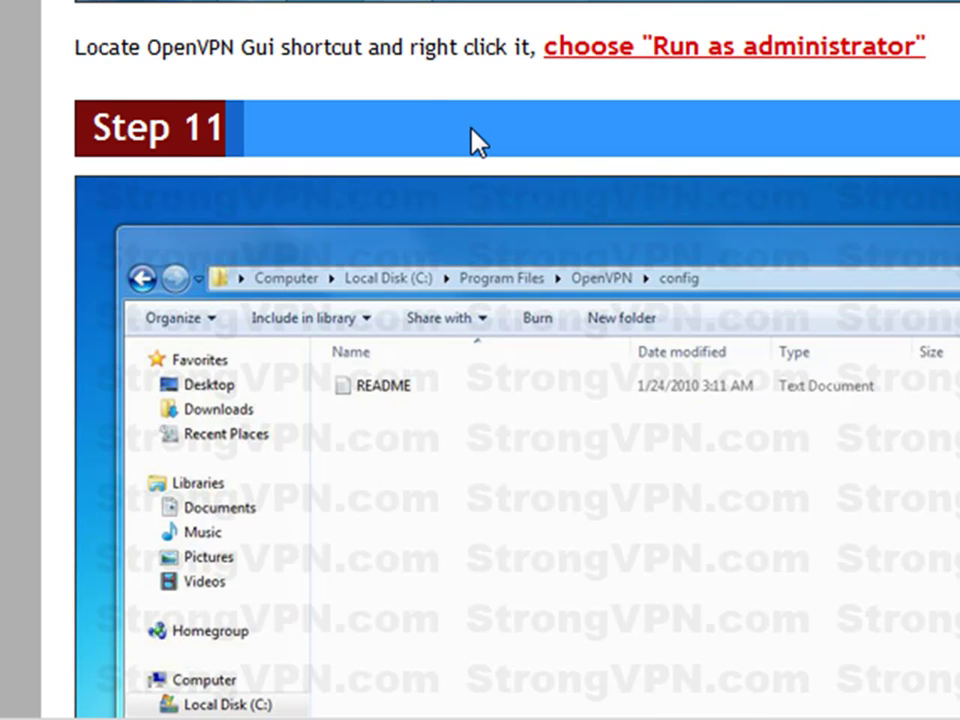
scroll(473, 141, "down", 4)
left_click(49, 113)
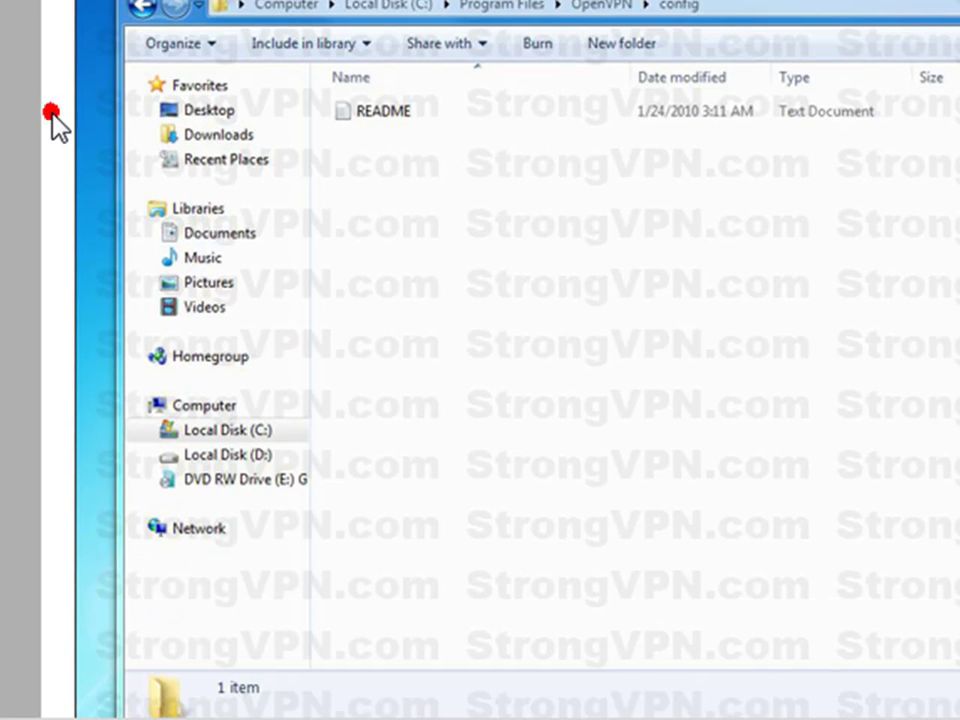
scroll(366, 175, "down", 2)
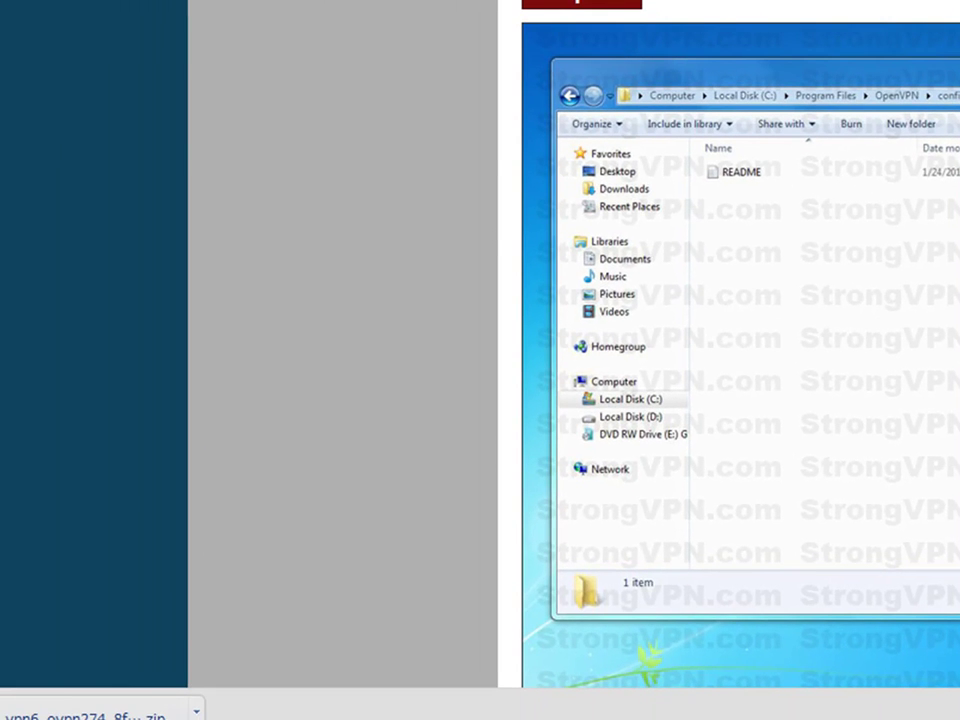
- Open C:\Program Files (x86)\OpenVPN\config in a new Explorer window and move the window aside
key("super+e")
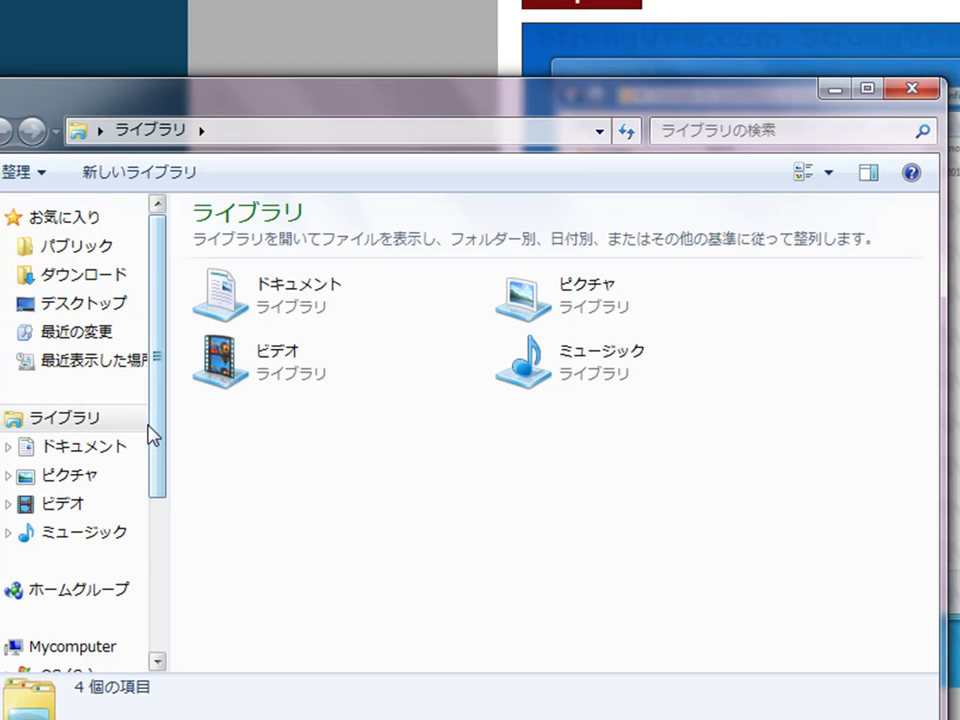
left_click_drag(154, 431, 162, 508)
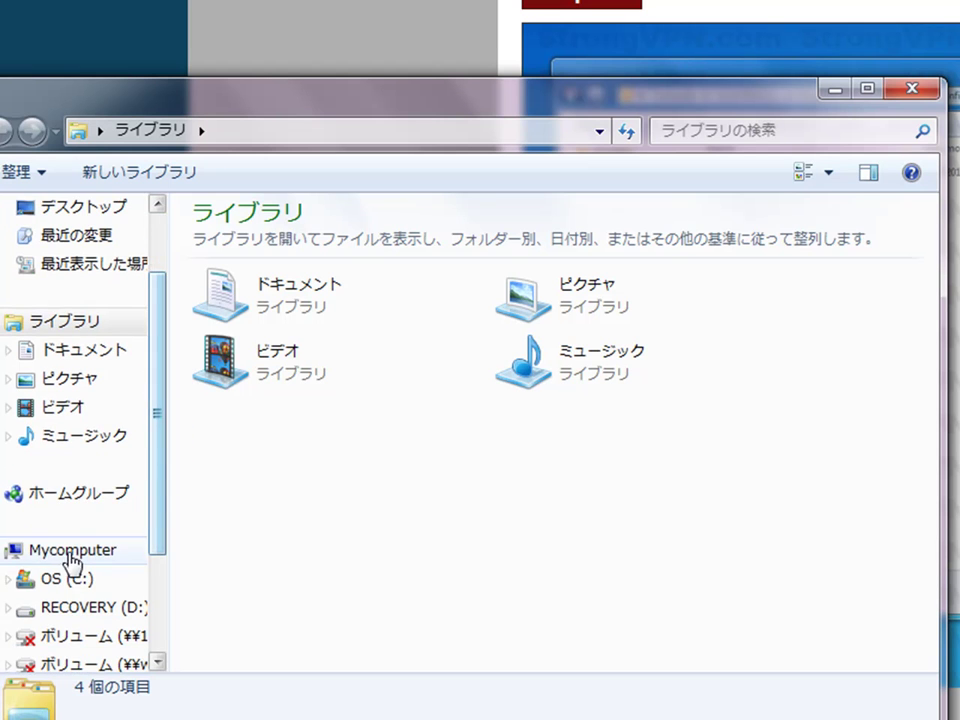
left_click(72, 580)
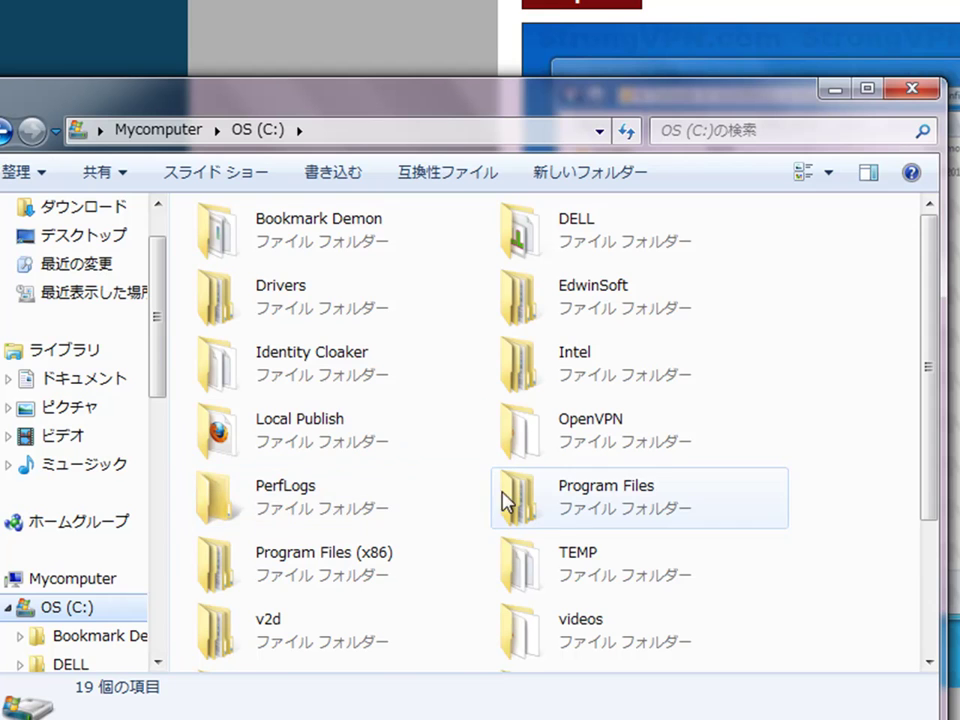
double_click(369, 580)
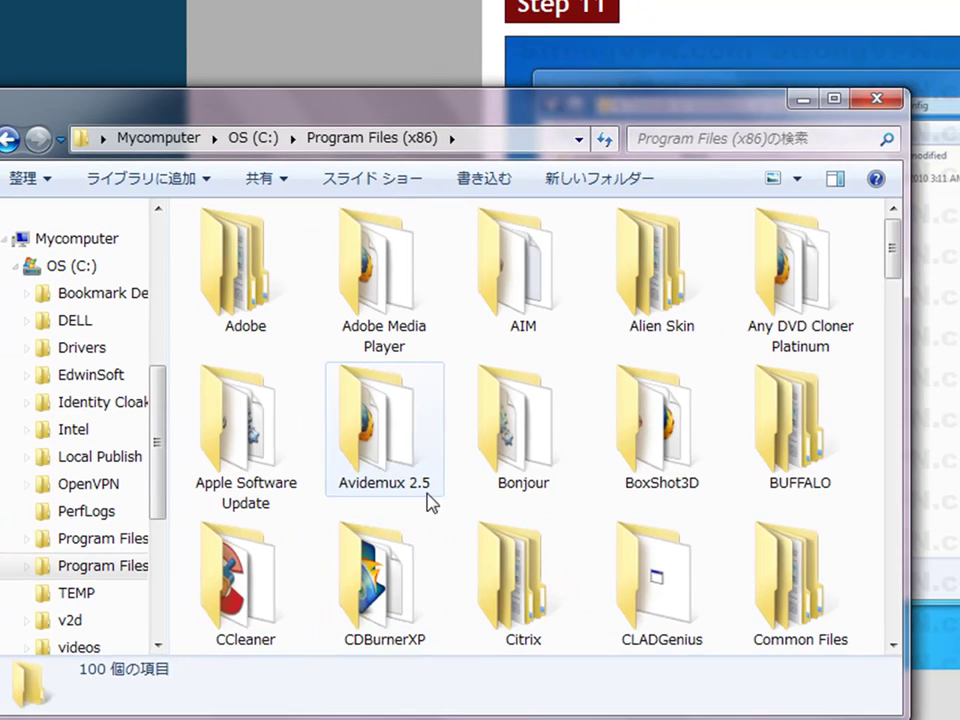
scroll(640, 500, "down", 6)
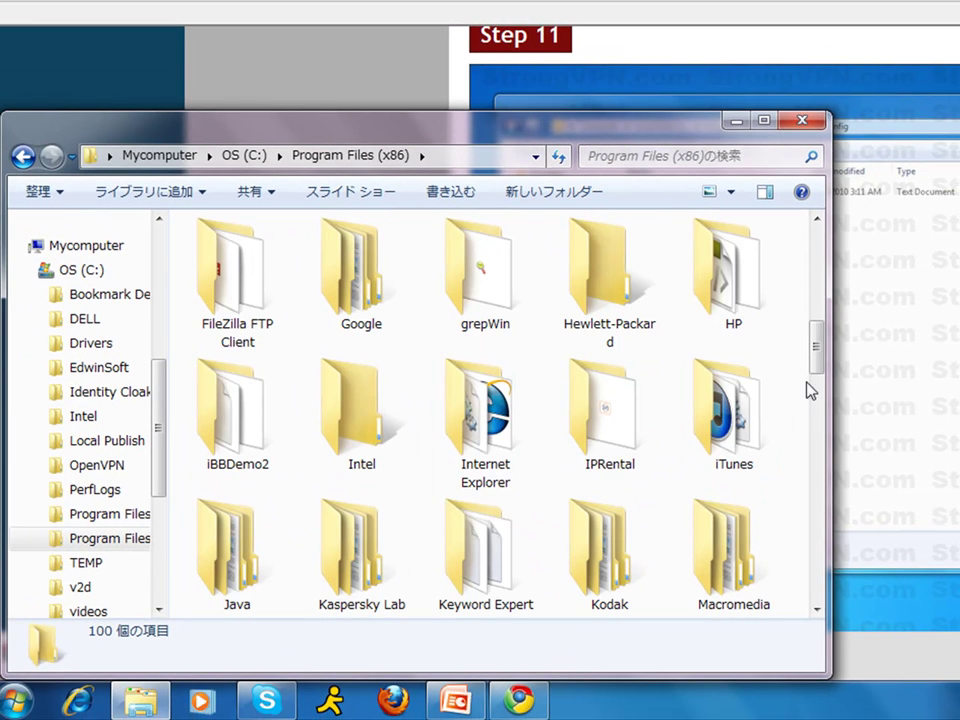
scroll(812, 380, "down", 5)
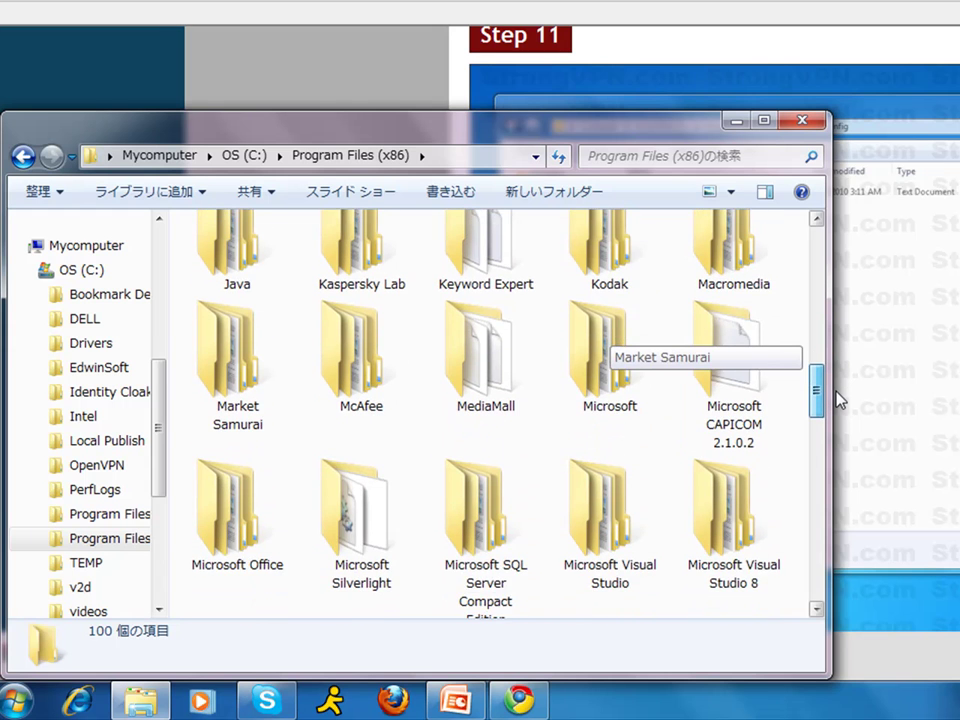
scroll(838, 400, "down", 5)
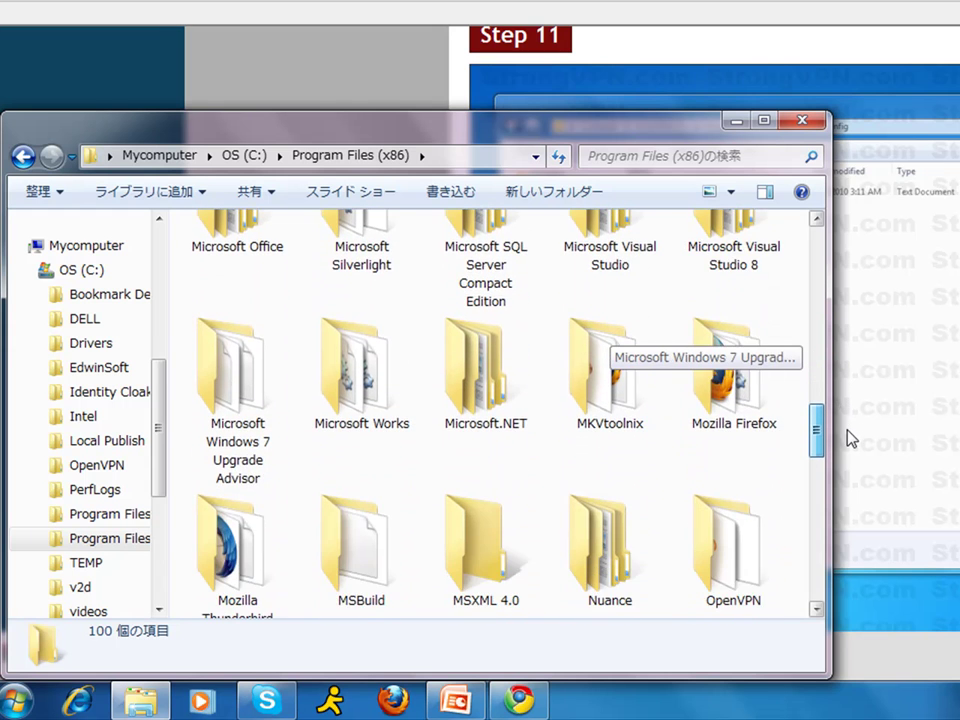
scroll(848, 438, "down", 5)
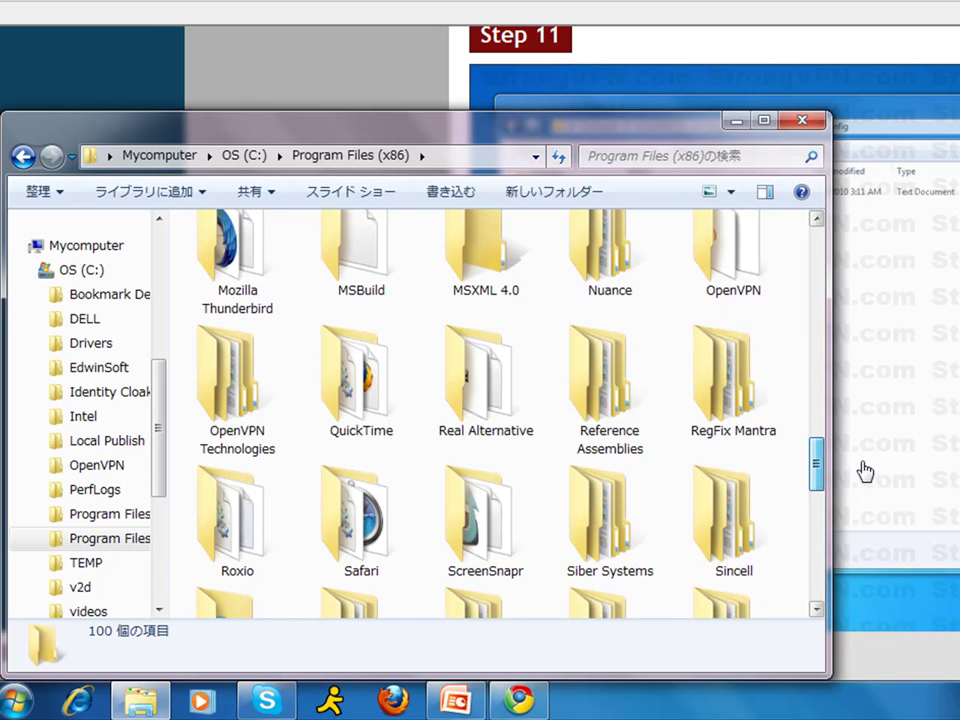
double_click(754, 280)
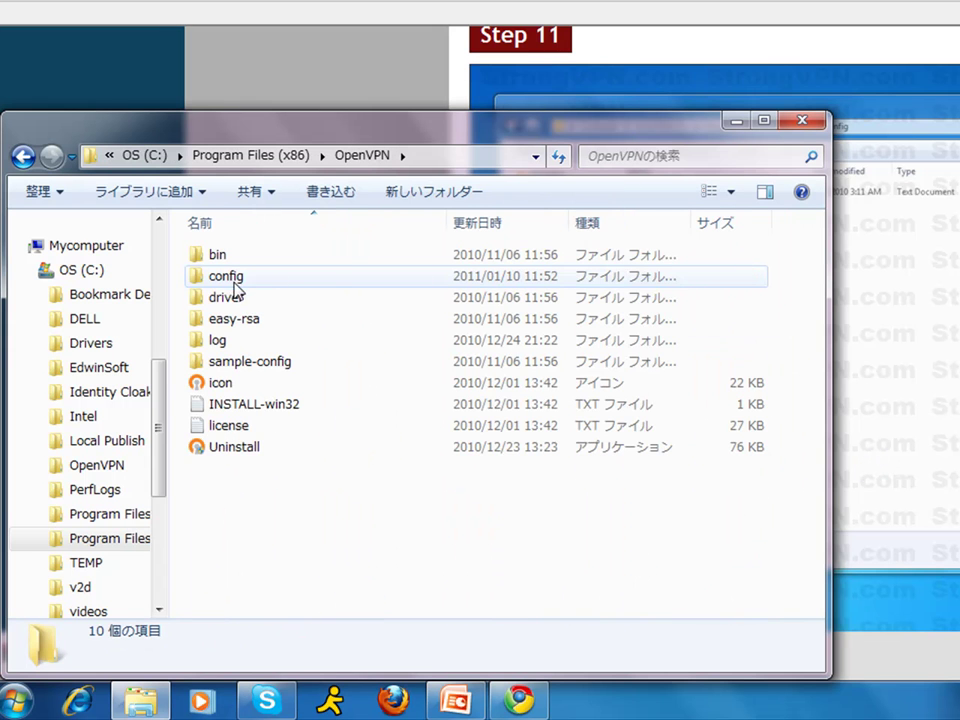
double_click(228, 277)
left_click_drag(285, 134, 605, 95)
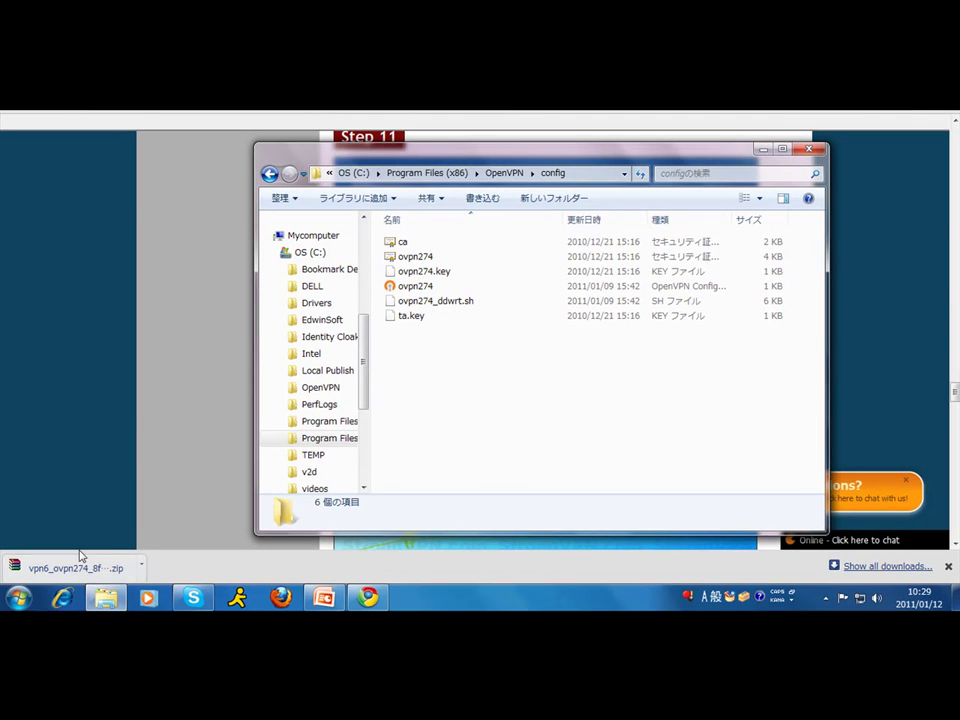
- Open the downloaded vpn6_ovpn274 zip in WinRAR, move it aside, and select all six files
left_click(85, 570)
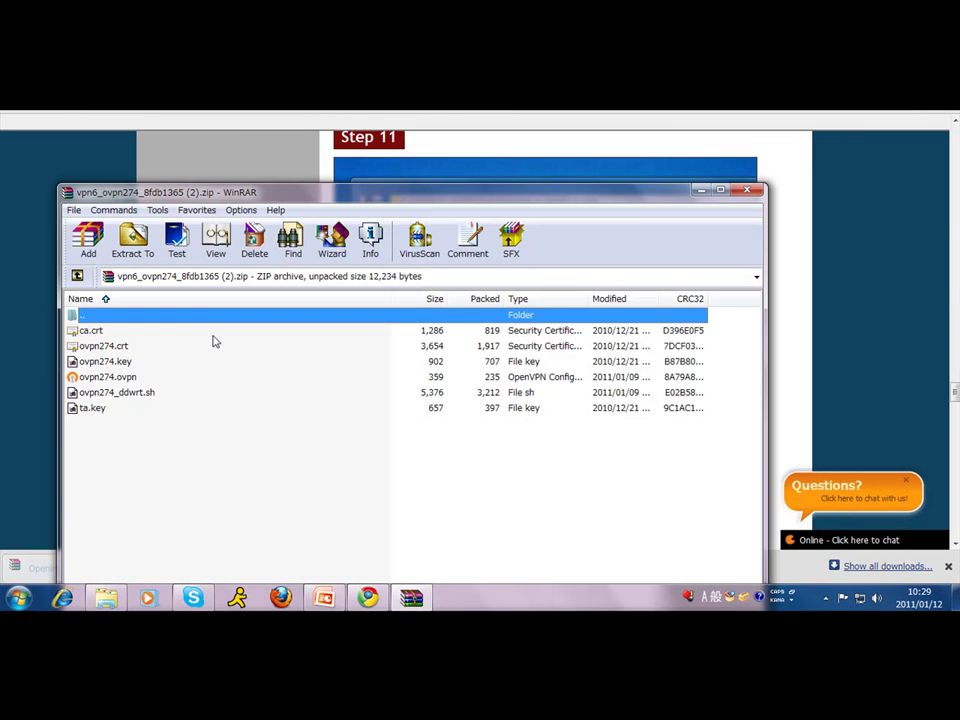
left_click_drag(190, 191, 556, 96)
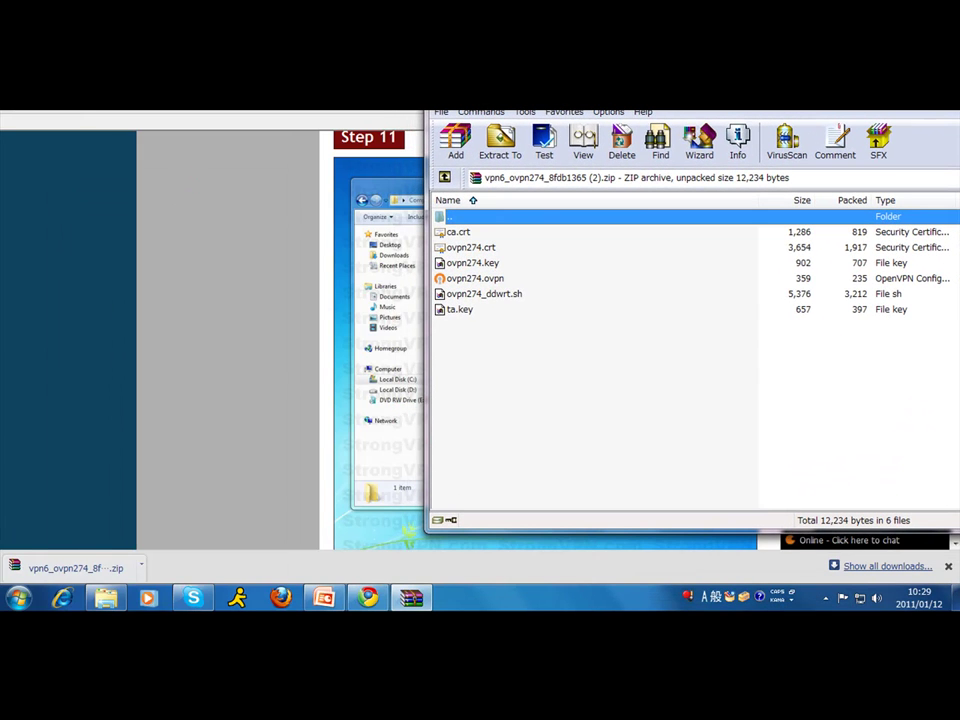
left_click_drag(470, 352, 460, 244)
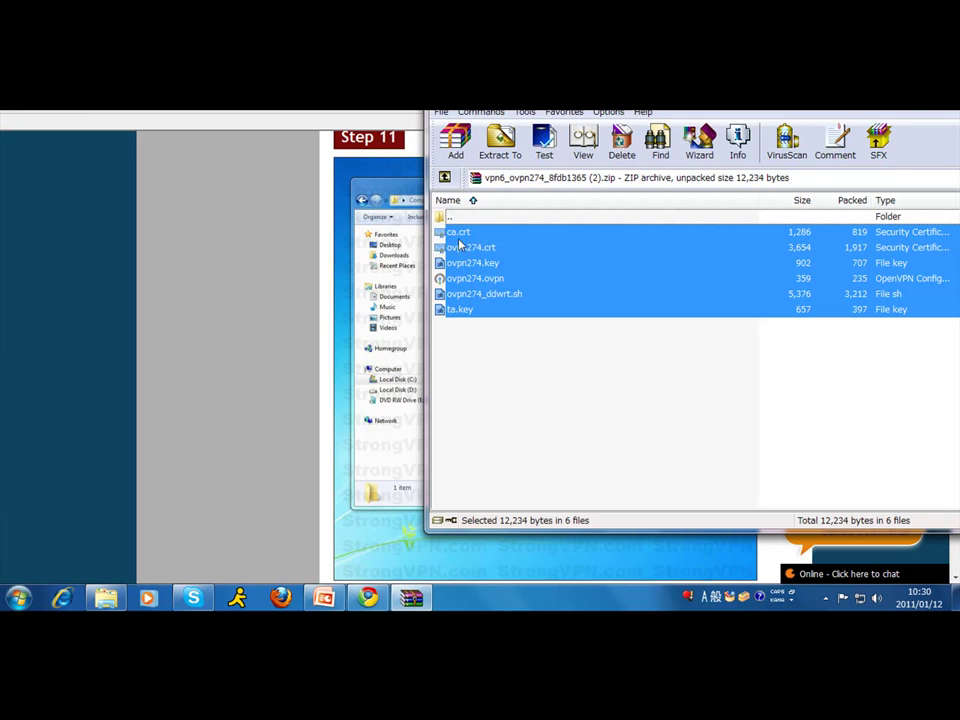
- Bring the config folder window back, move it down-left and shrink it beside WinRAR
left_click(104, 597)
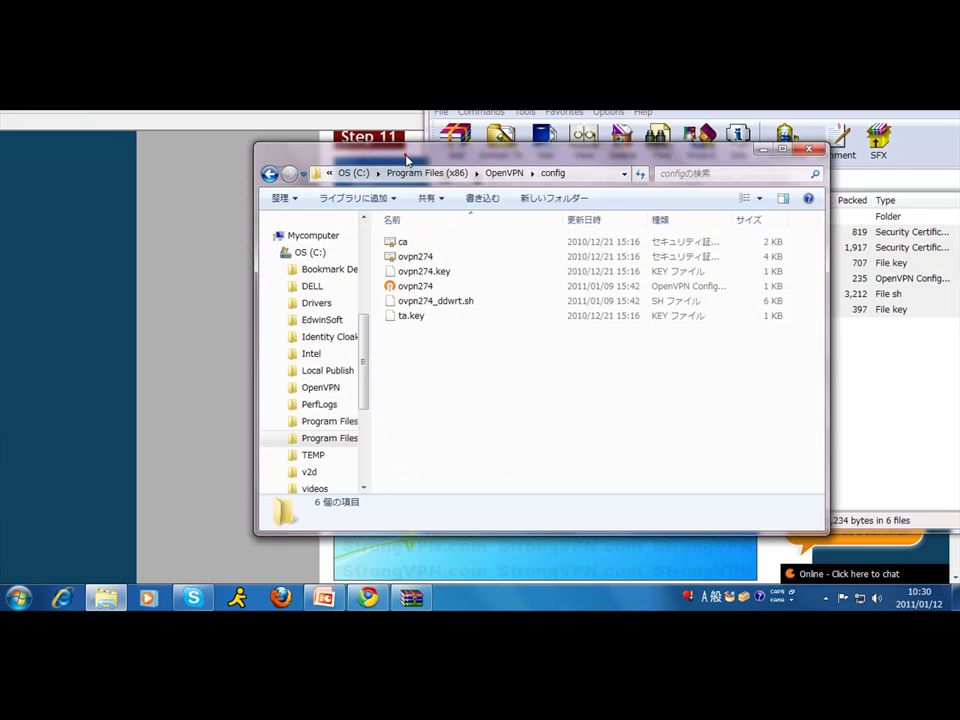
left_click_drag(407, 160, 185, 197)
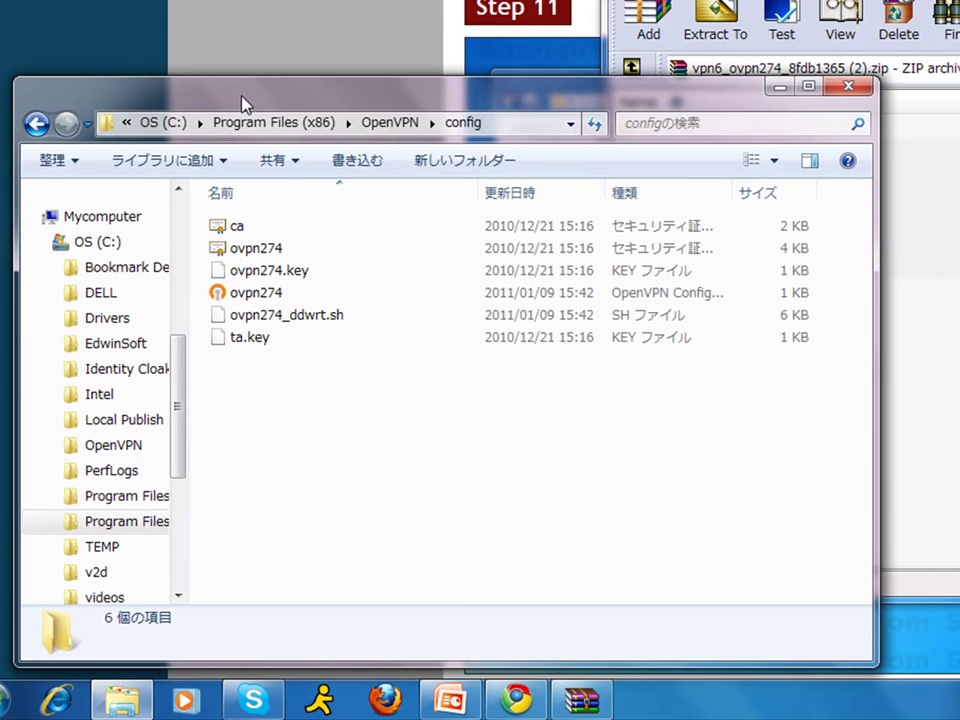
left_click_drag(876, 662, 578, 541)
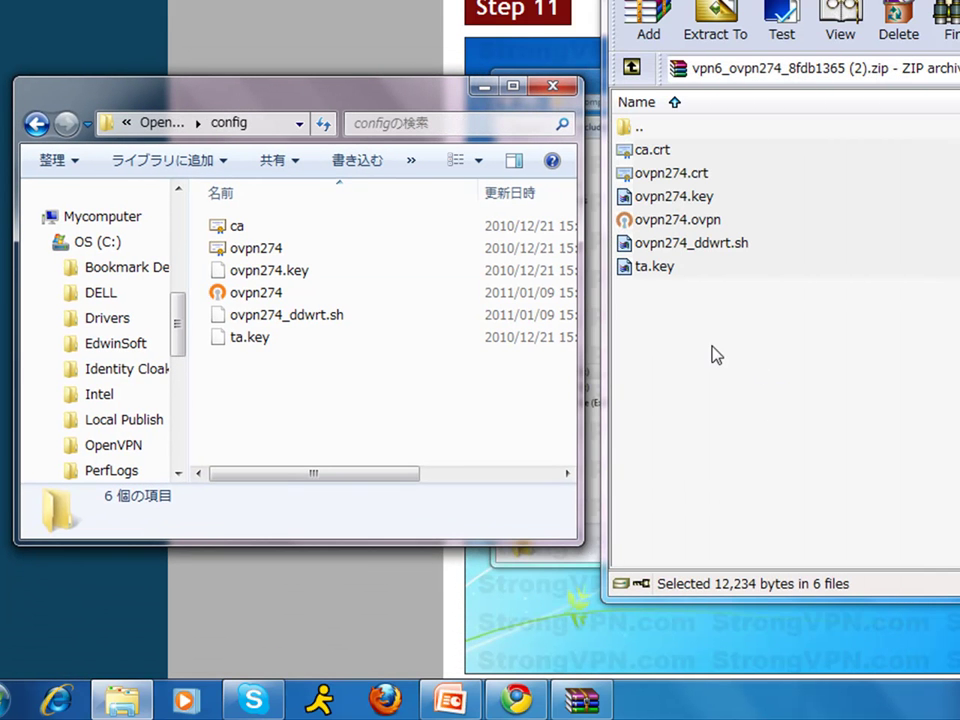
- Drag the six archive files from WinRAR into the OpenVPN config folder
left_click_drag(681, 332, 651, 154)
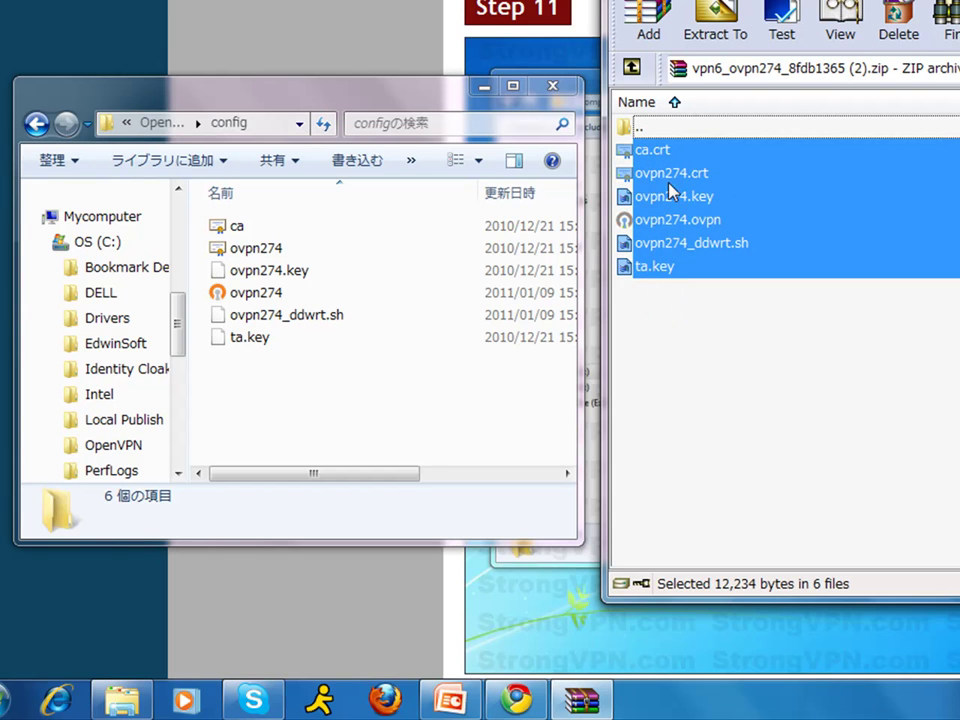
left_click_drag(727, 216, 777, 159)
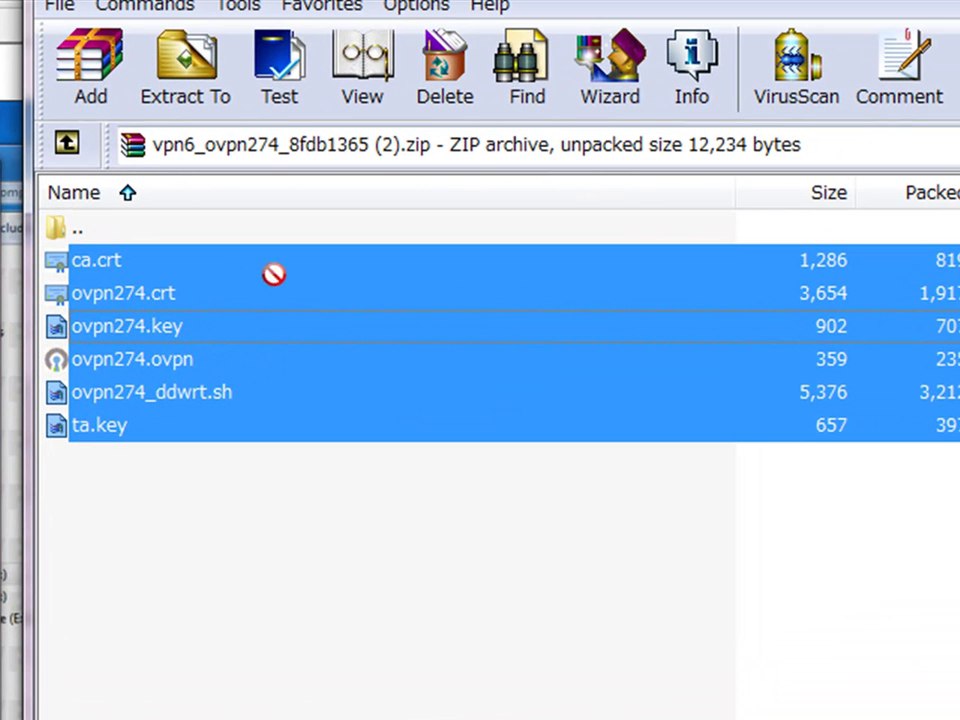
left_click_drag(274, 274, 58, 426)
left_click_drag(4, 360, 158, 365)
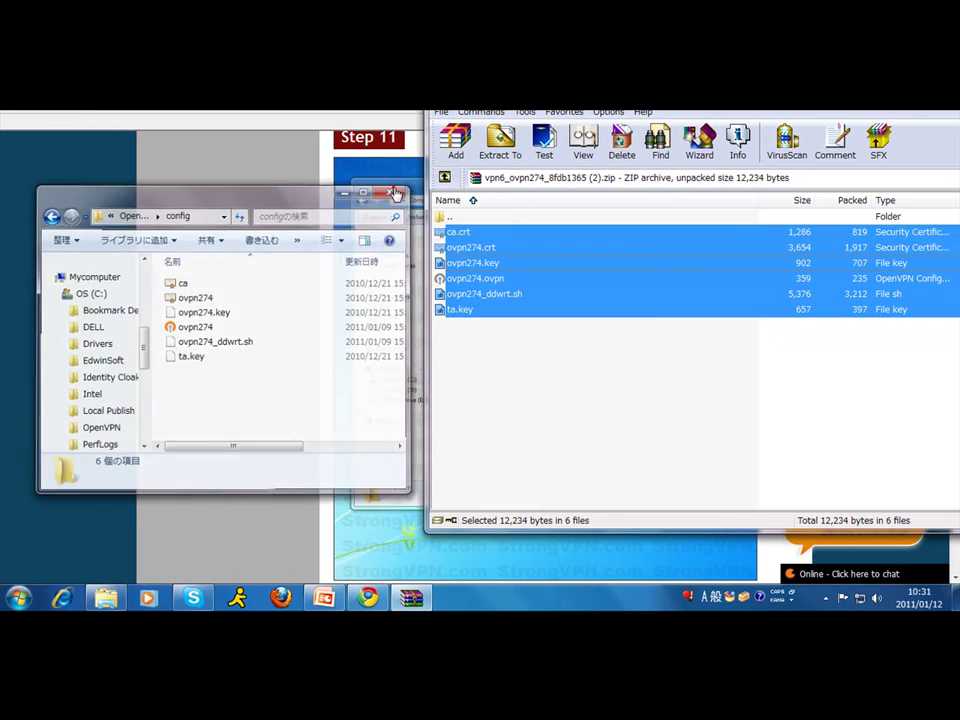
- Close the config folder Explorer window and the WinRAR archive window
left_click(393, 187)
left_click_drag(800, 110, 364, 201)
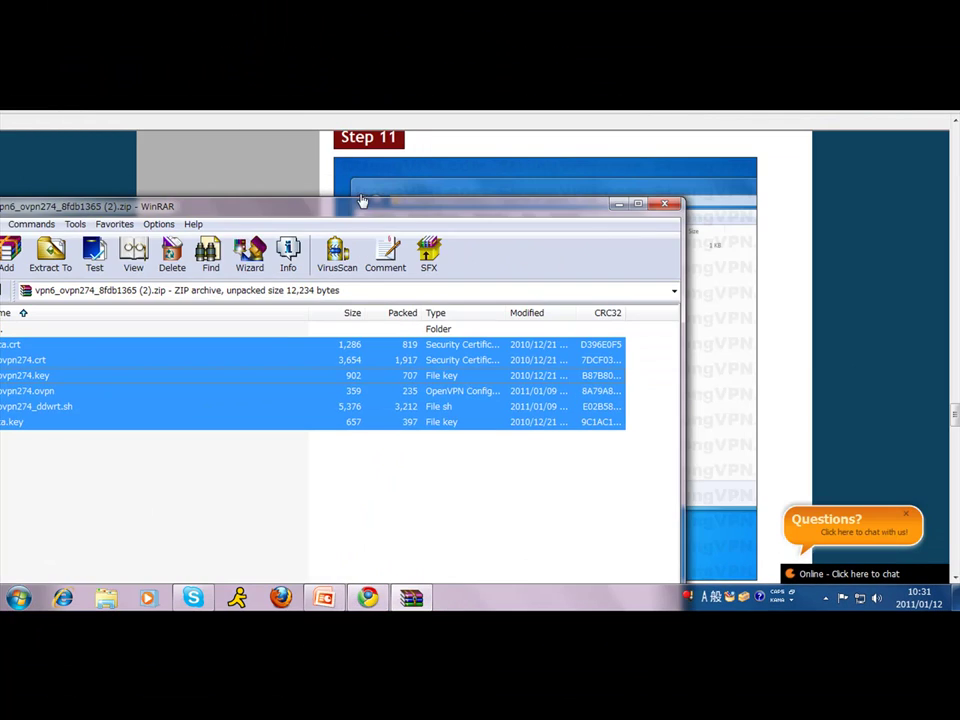
left_click(670, 206)
- Scroll the StrongVPN tutorial to Steps 13 and 14 about connecting OpenVPN
scroll(955, 415, "down", 10)
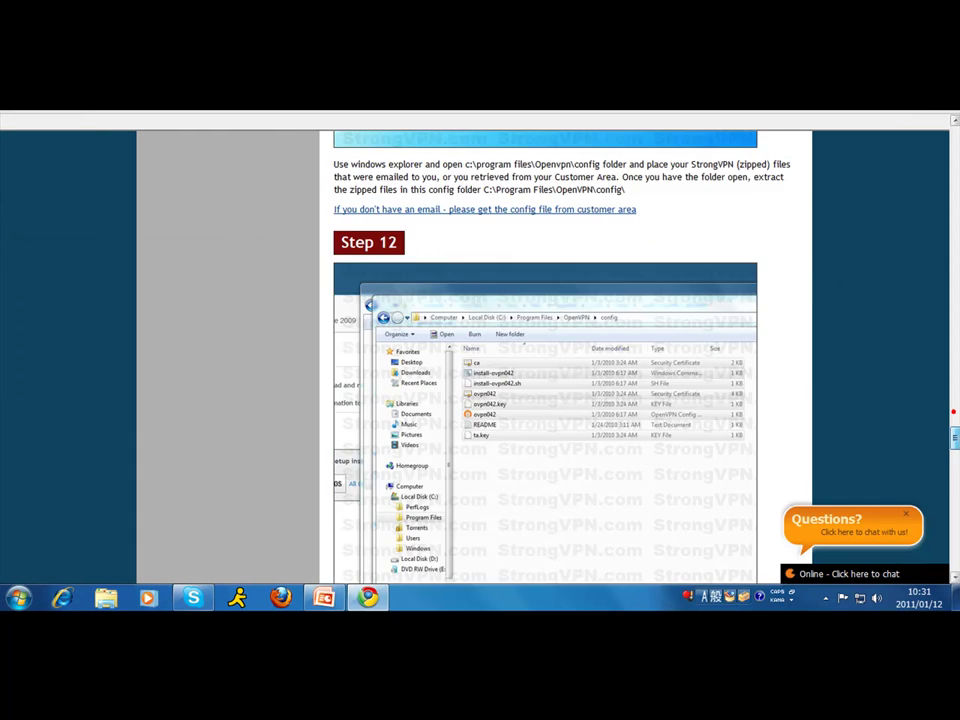
scroll(948, 411, "down", 5)
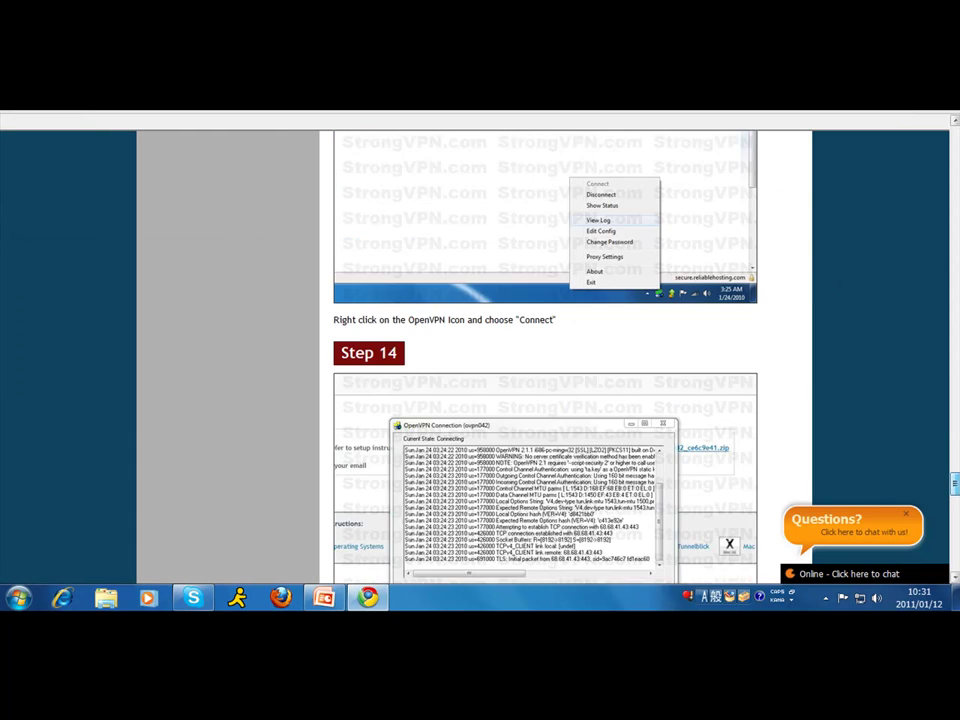
scroll(660, 300, "up", 3)
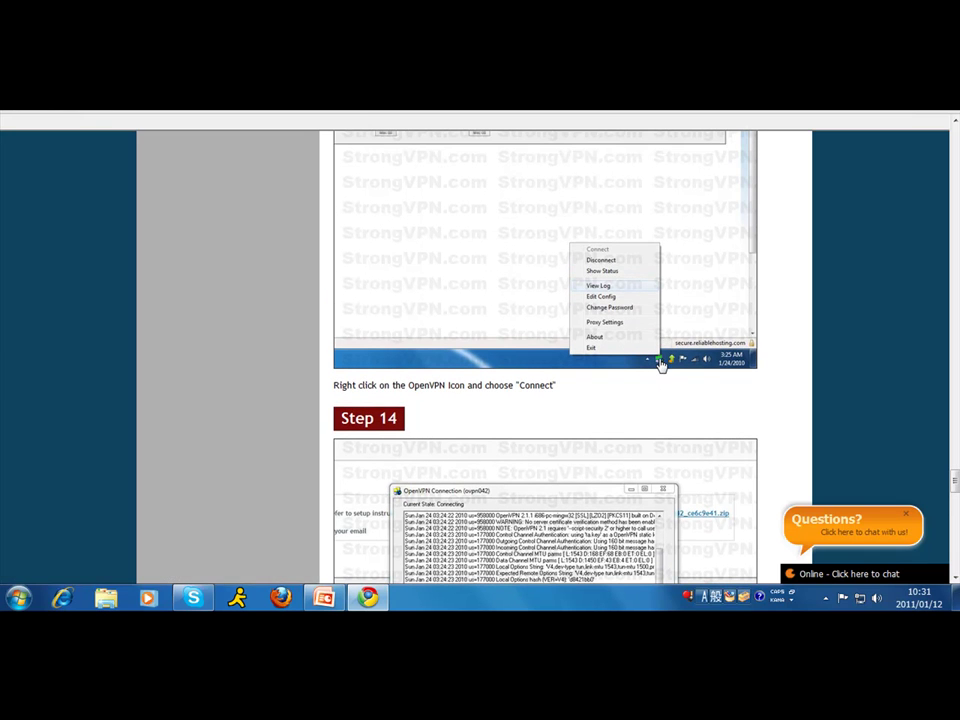
- Connect ovpn274 from the OpenVPN GUI tray icon, getting IP 10.8.8.150
left_click(826, 599)
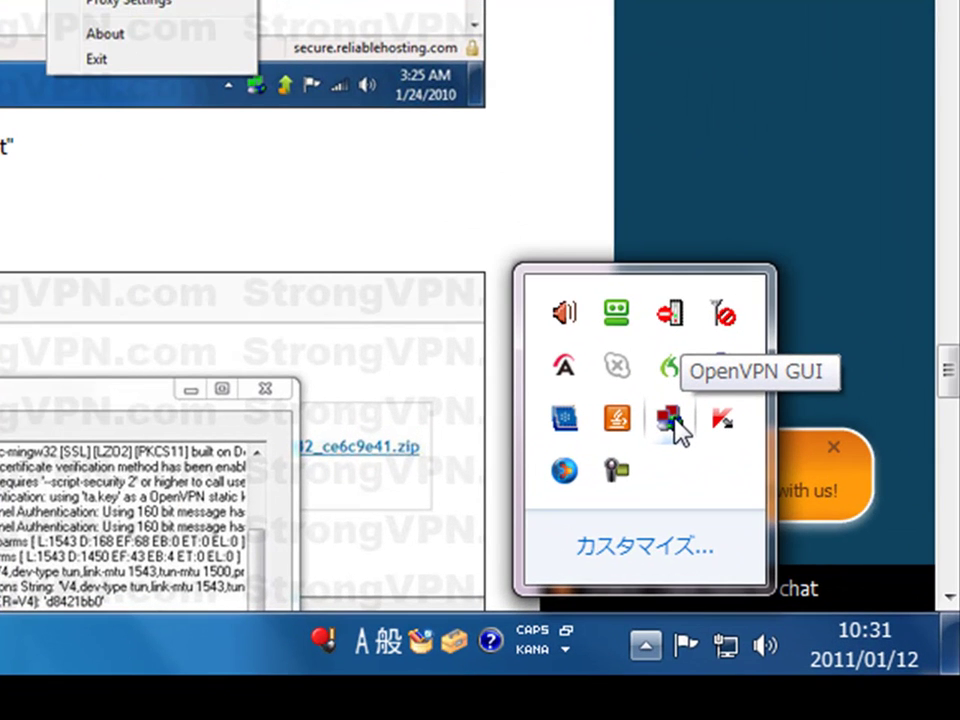
right_click(675, 425)
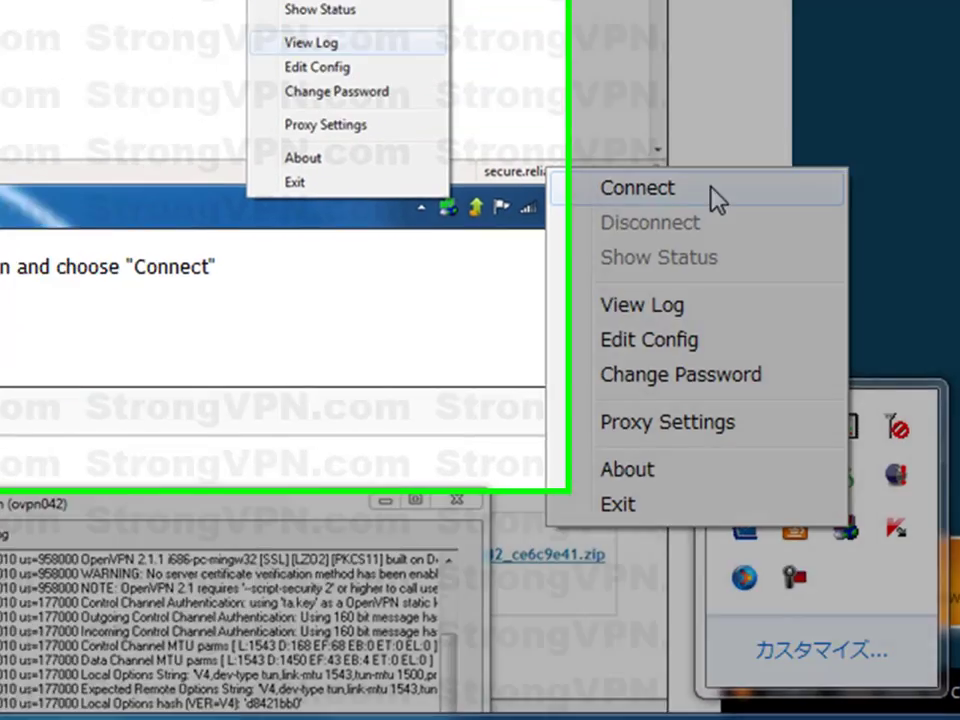
left_click(718, 198)
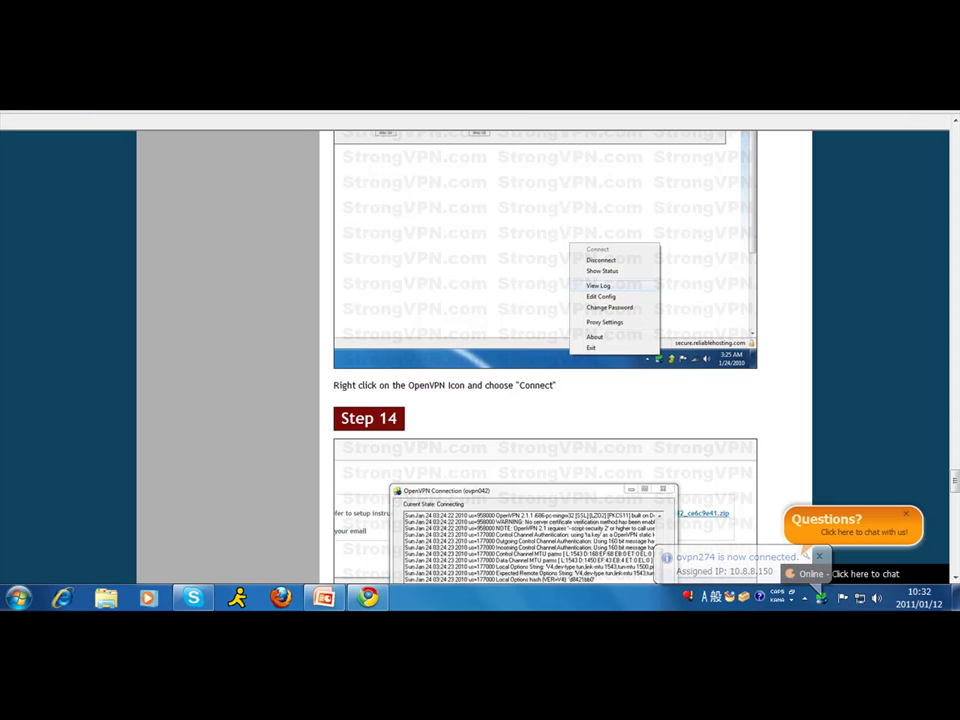
- Search Google for 'what is my ip'
key("alt+Home")
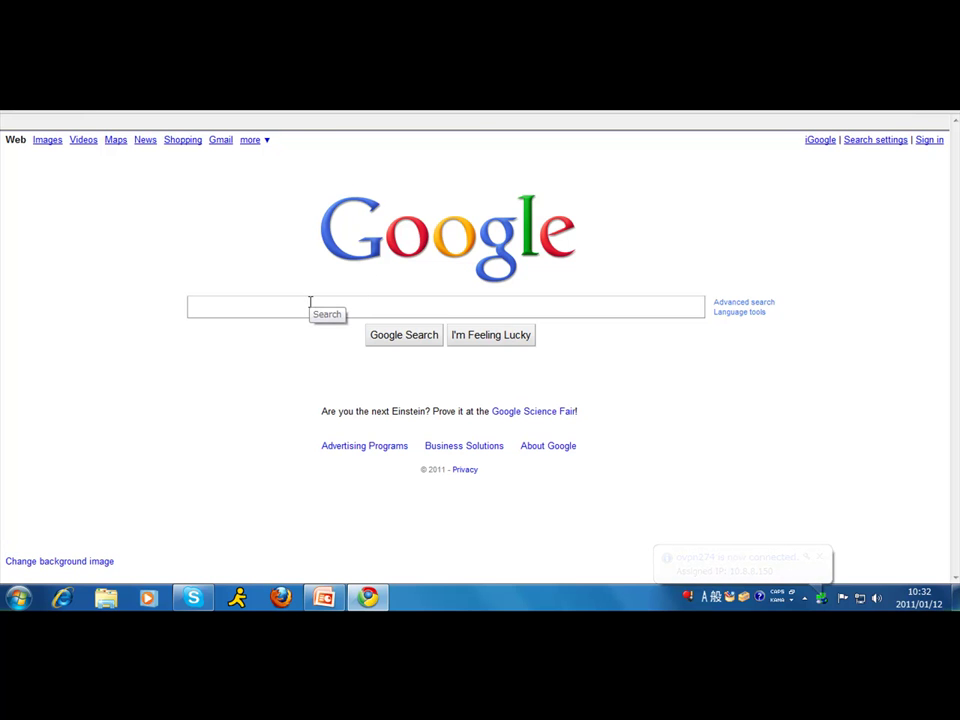
type("what is m")
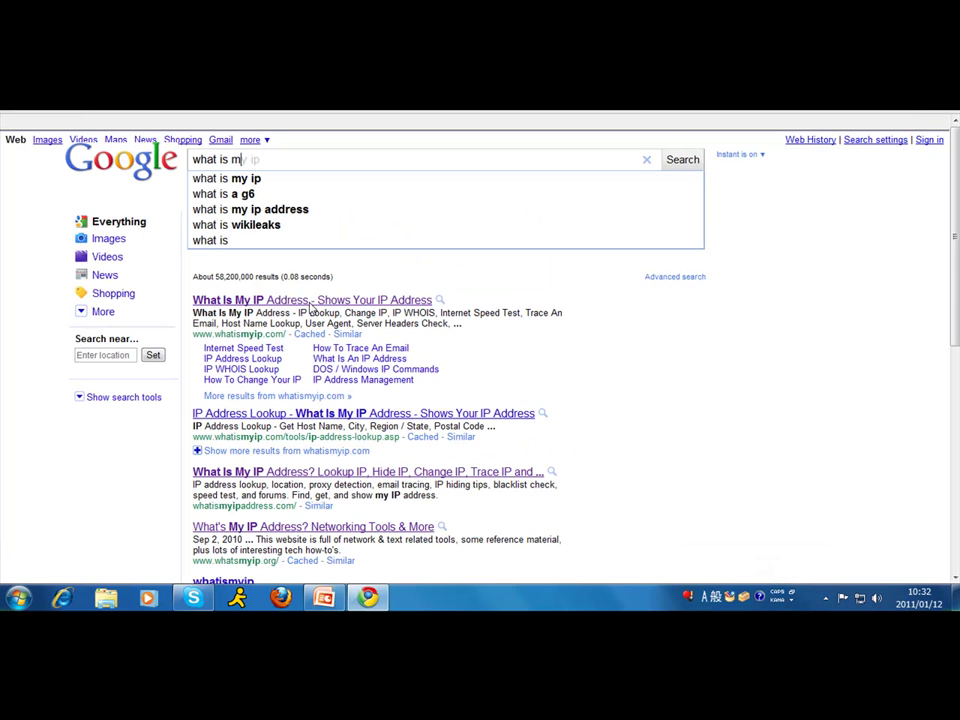
type("y op")
key("BackSpace")
key("BackSpace")
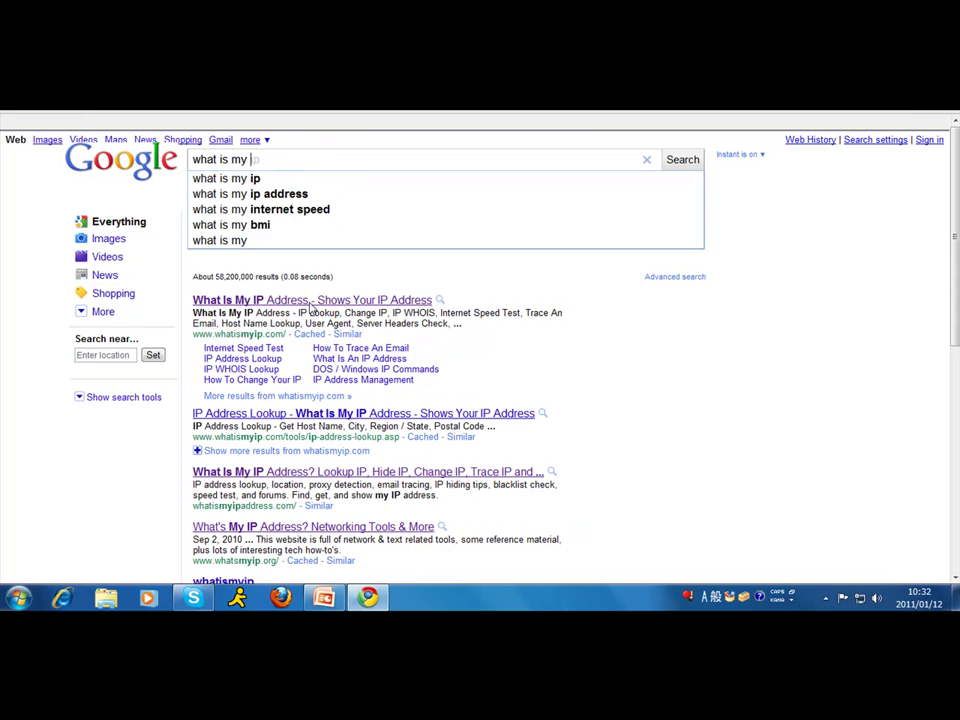
type("ip")
key("Return")
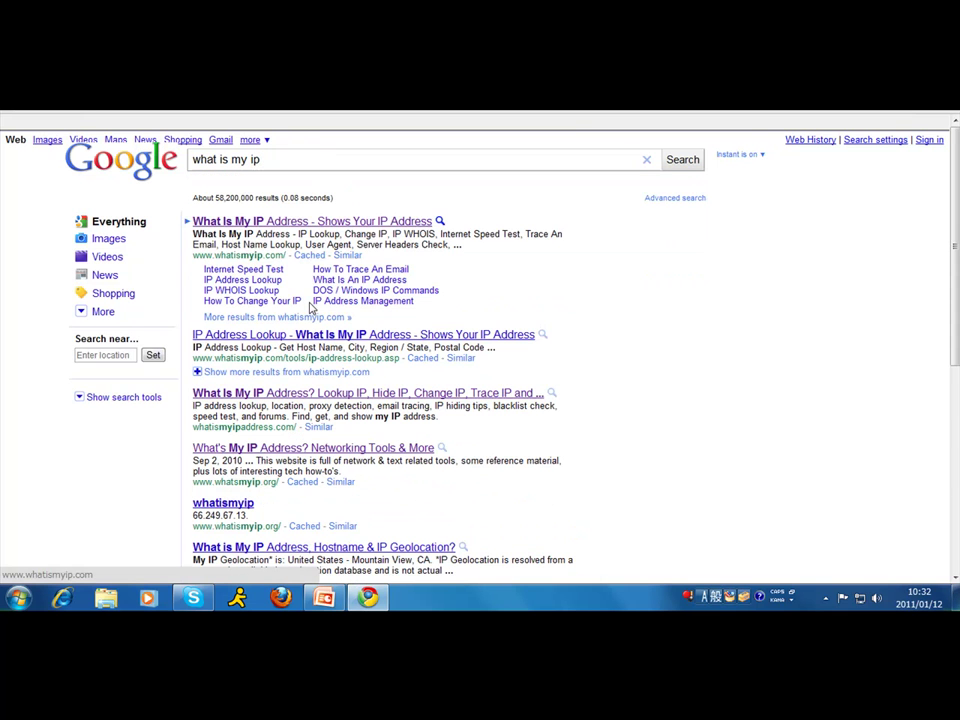
- Check the public IP on whatismyip.com and whatismyipaddress.com, showing 68.68.35.149 in San Francisco
left_click(375, 274)
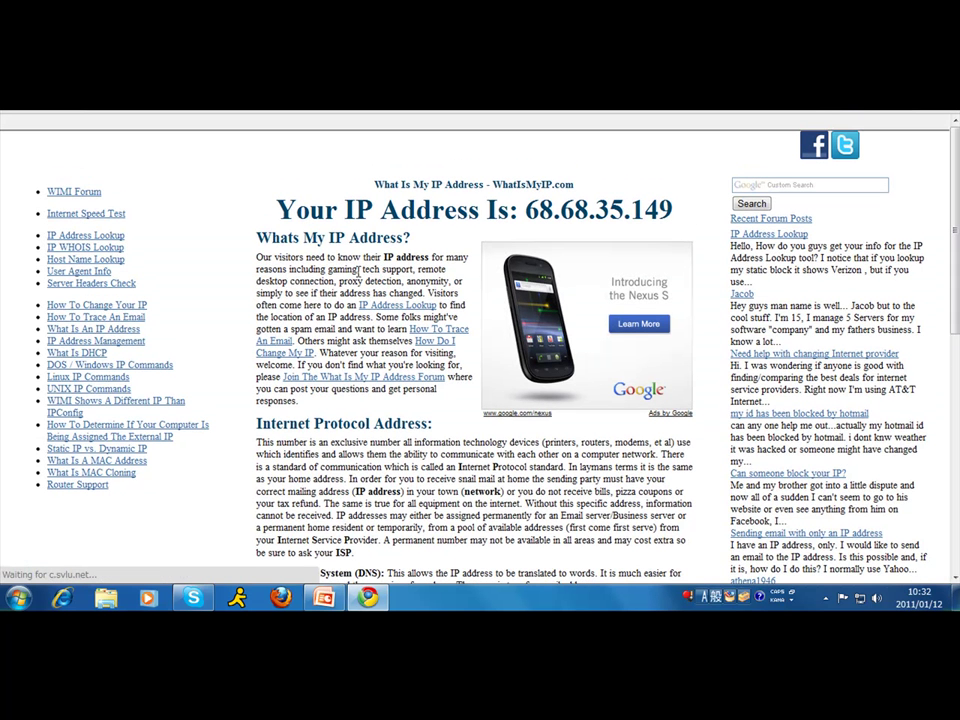
scroll(330, 267, "down", 2)
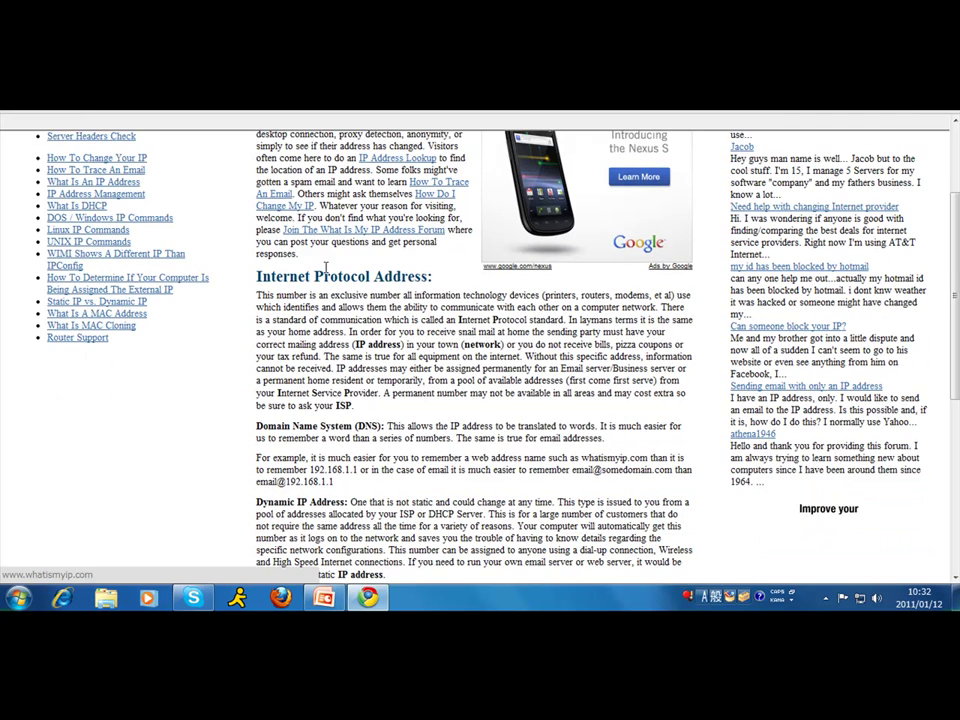
key("alt+Left")
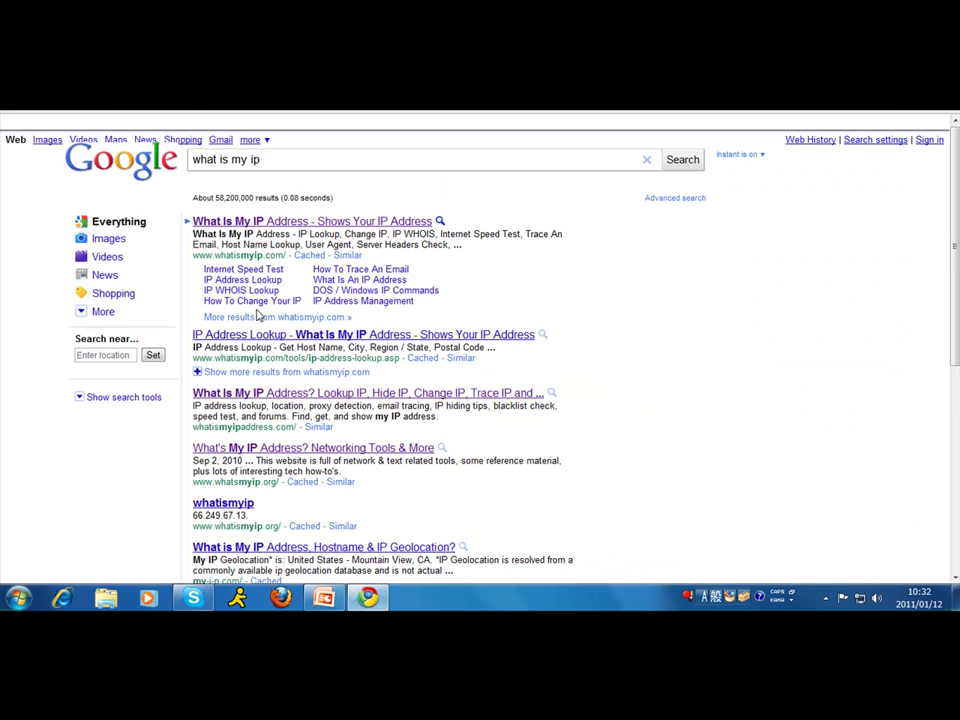
left_click(242, 393)
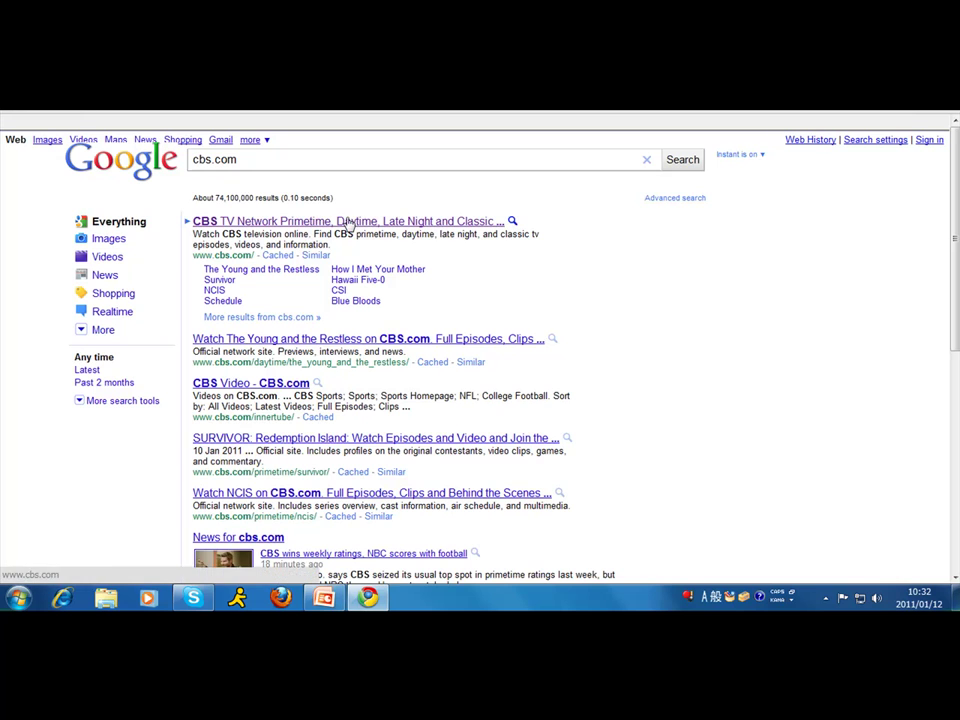
- Open CBS.com from the results and scroll down to Latest Full Episodes
left_click(347, 222)
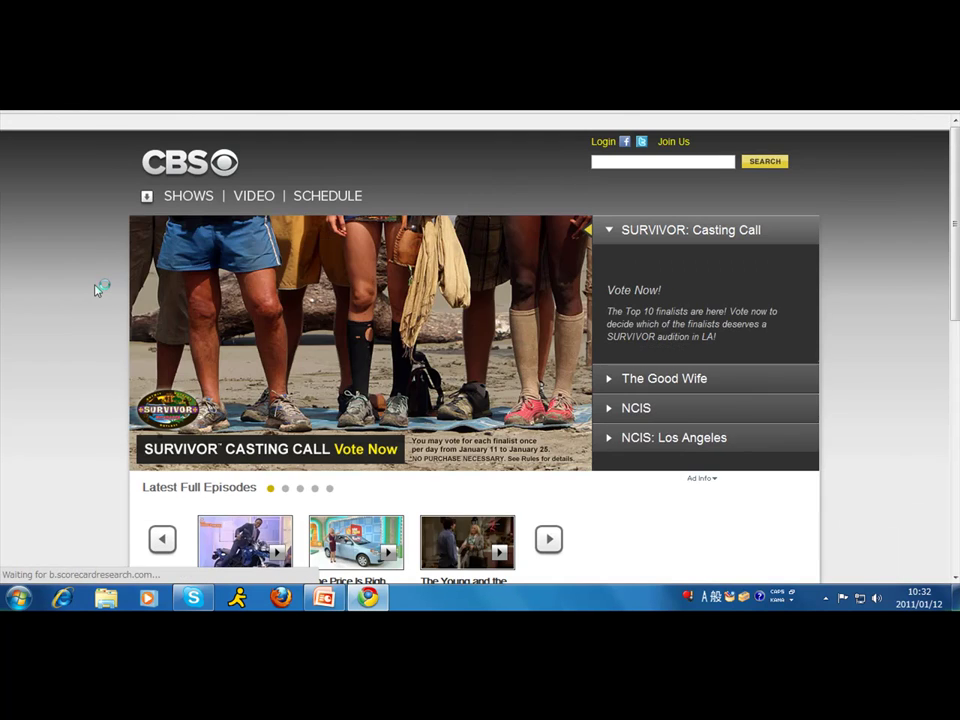
scroll(96, 291, "down", 3)
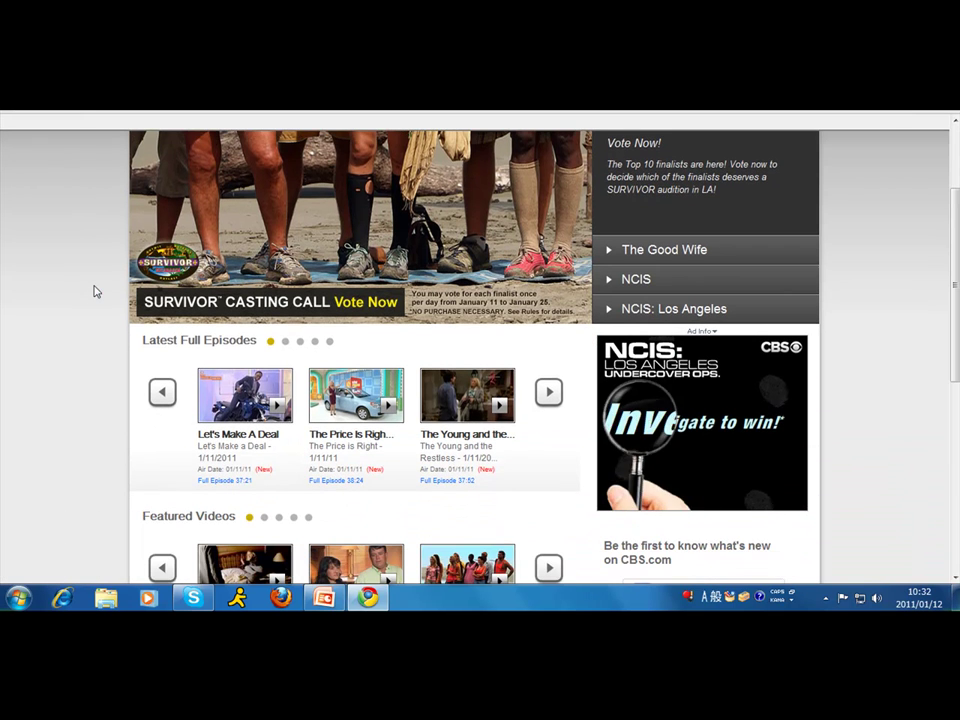
scroll(101, 302, "down", 2)
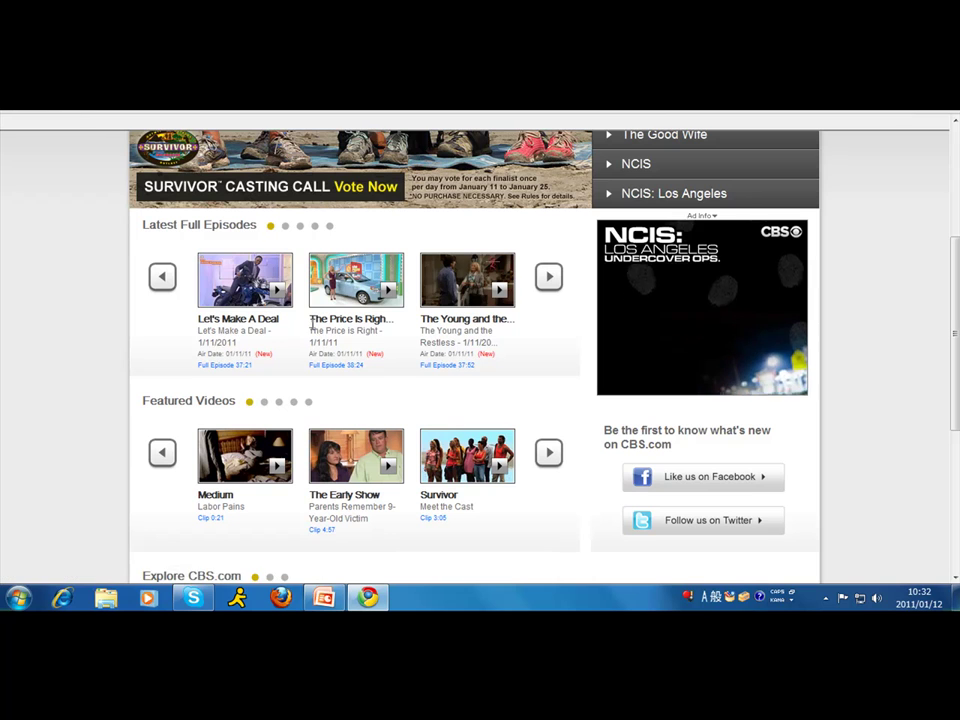
- Play The Price is Right 1/11/11 full episode from Latest Full Episodes
left_click(355, 285)
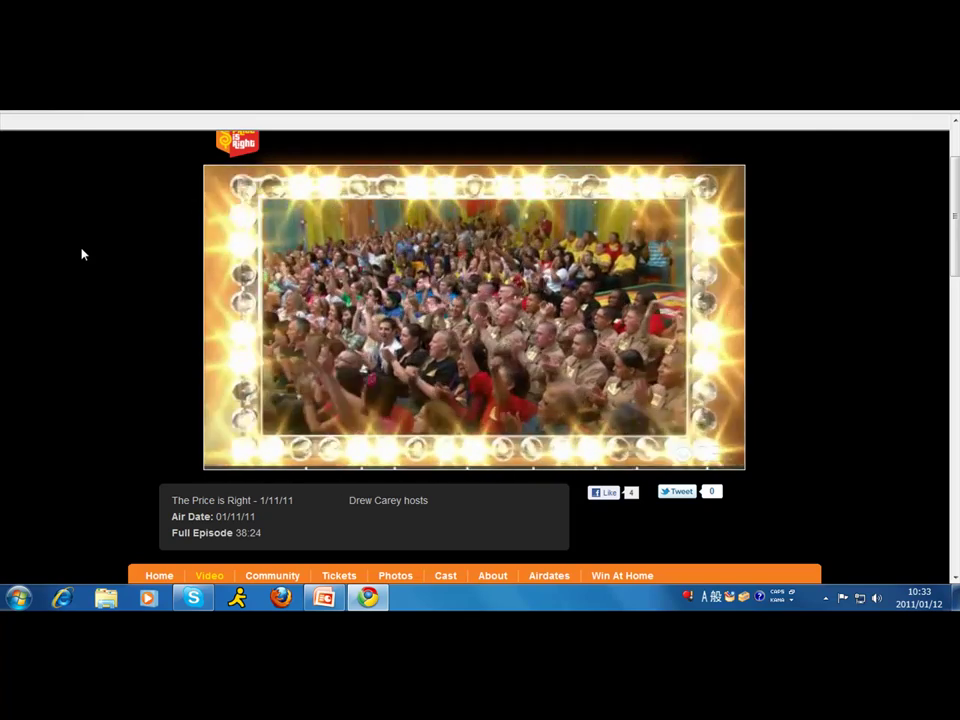
scroll(82, 251, "up", 1)
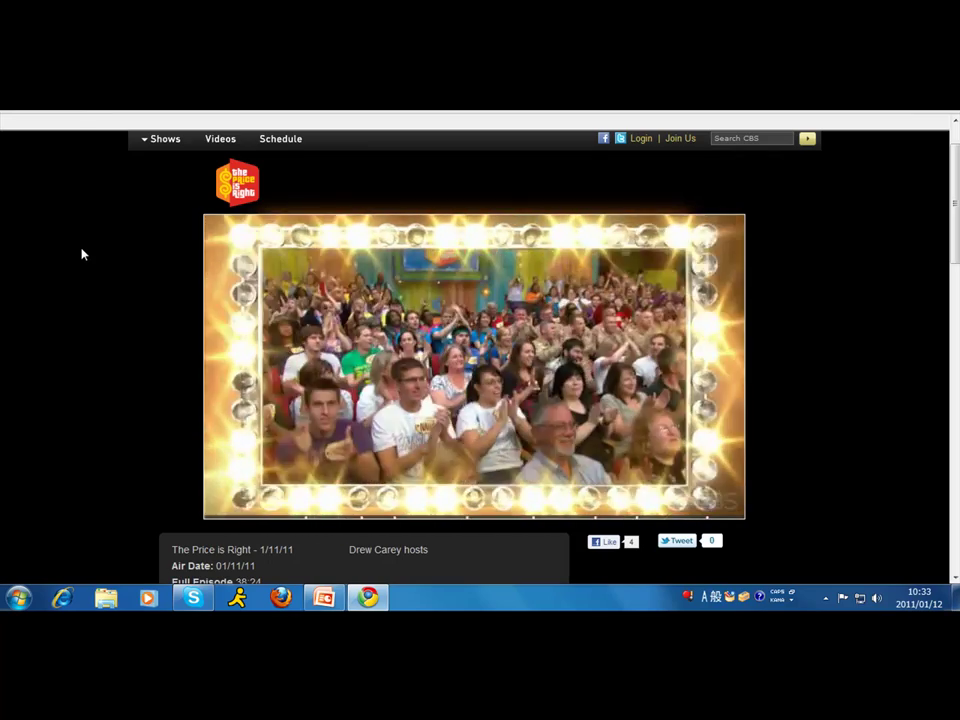
mouse_move(290, 399)
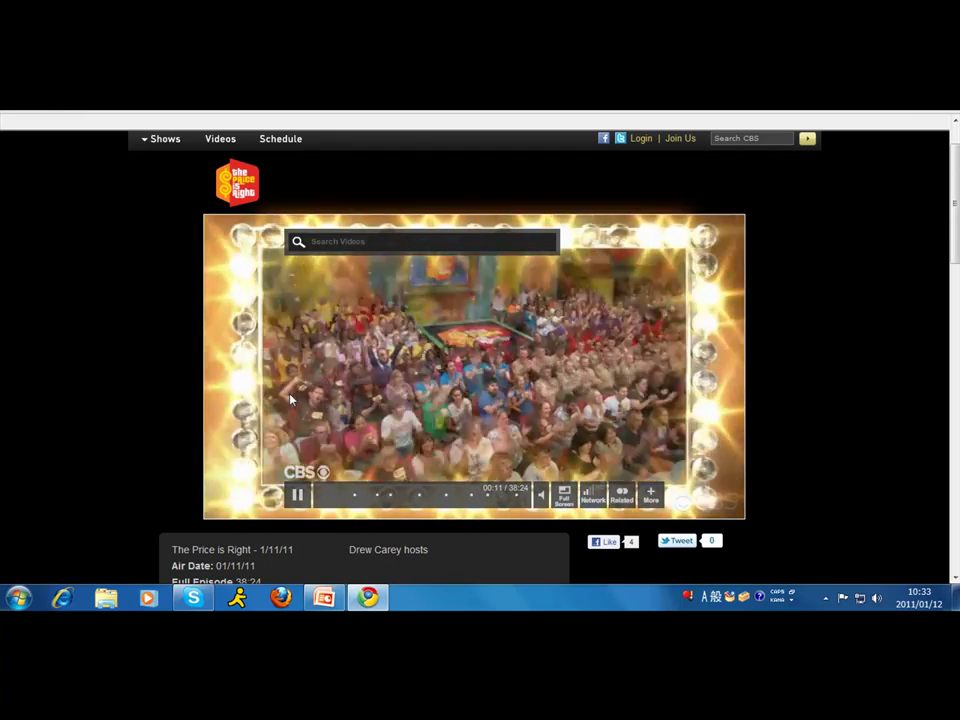